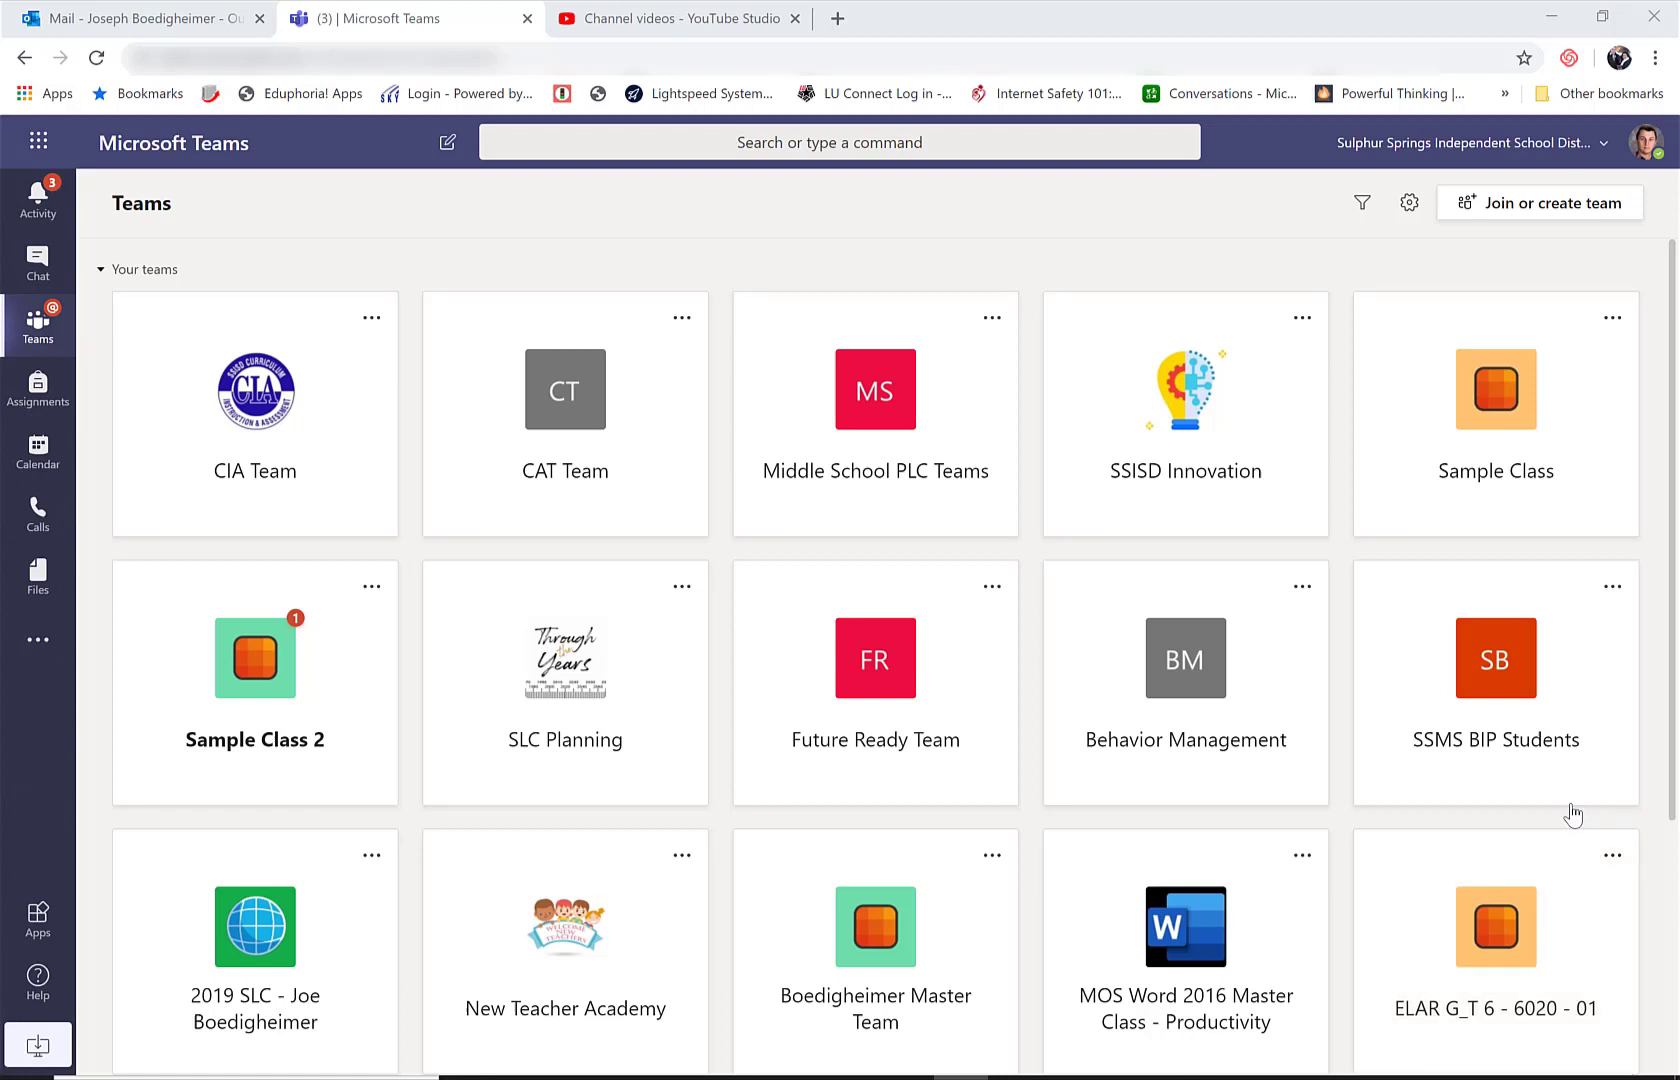
# Step: Open the Random Assignment from the assignments of the Sample Class team
pyautogui.click(1428, 472)
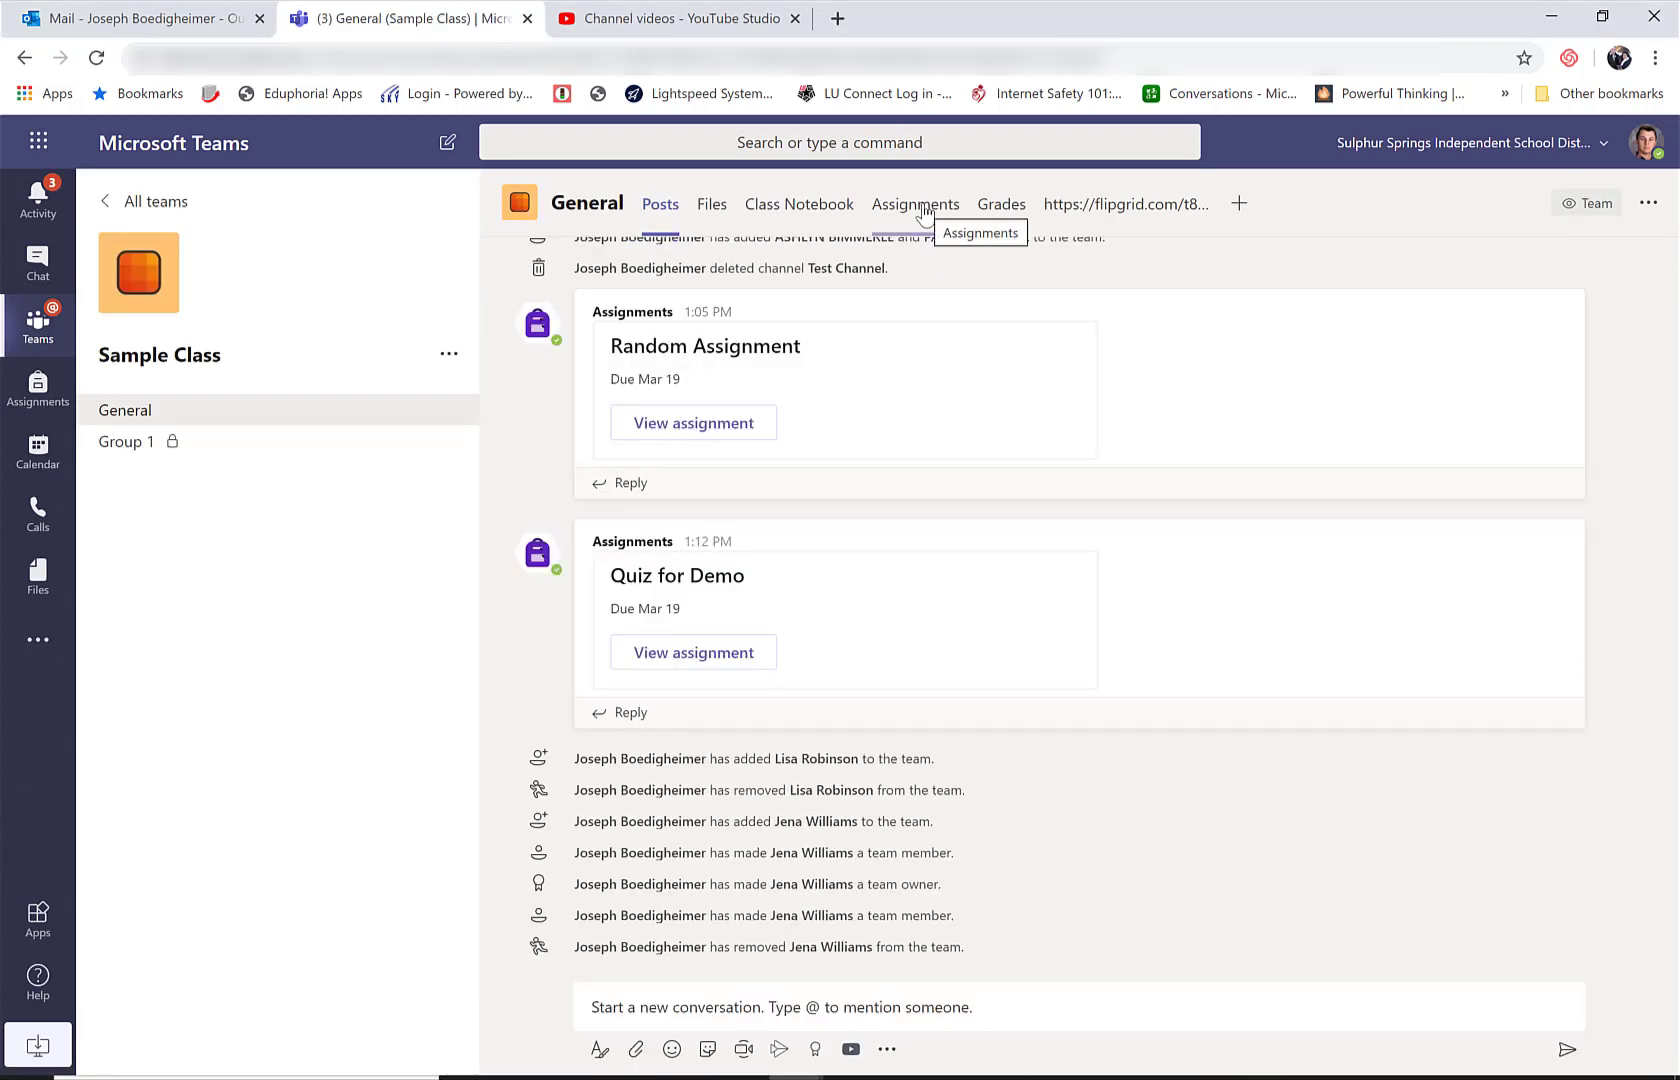
pyautogui.click(924, 210)
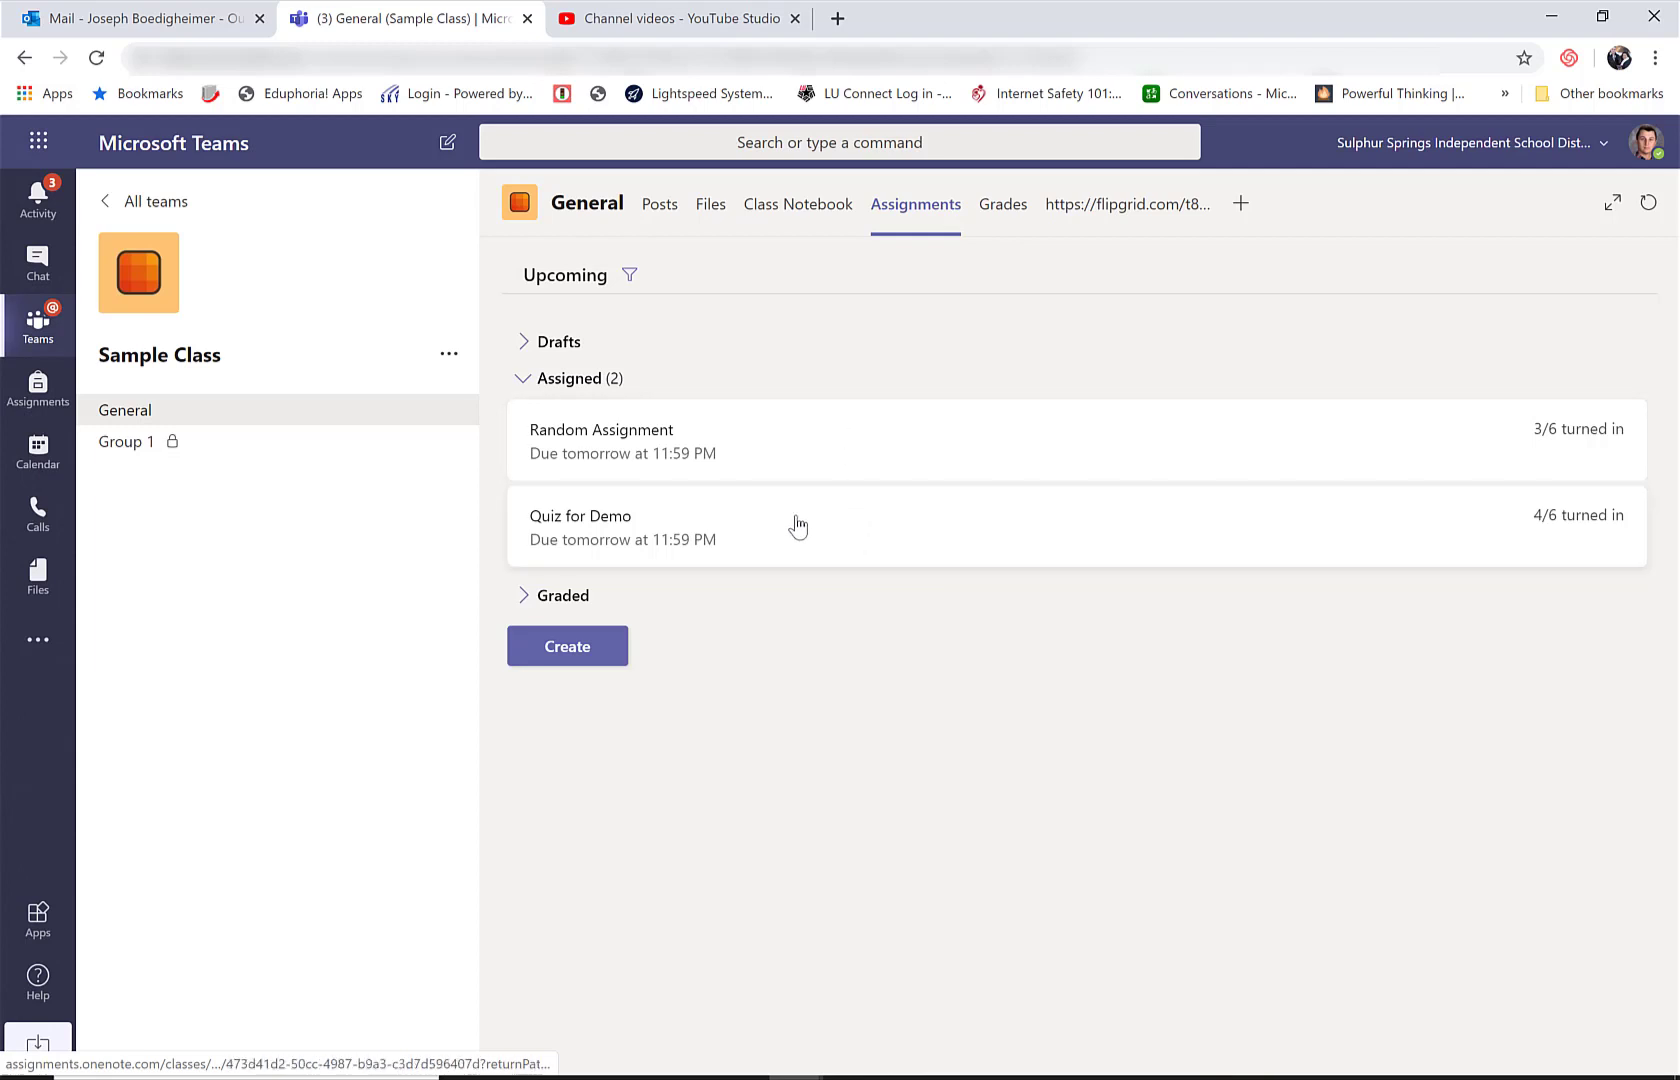
pyautogui.click(826, 458)
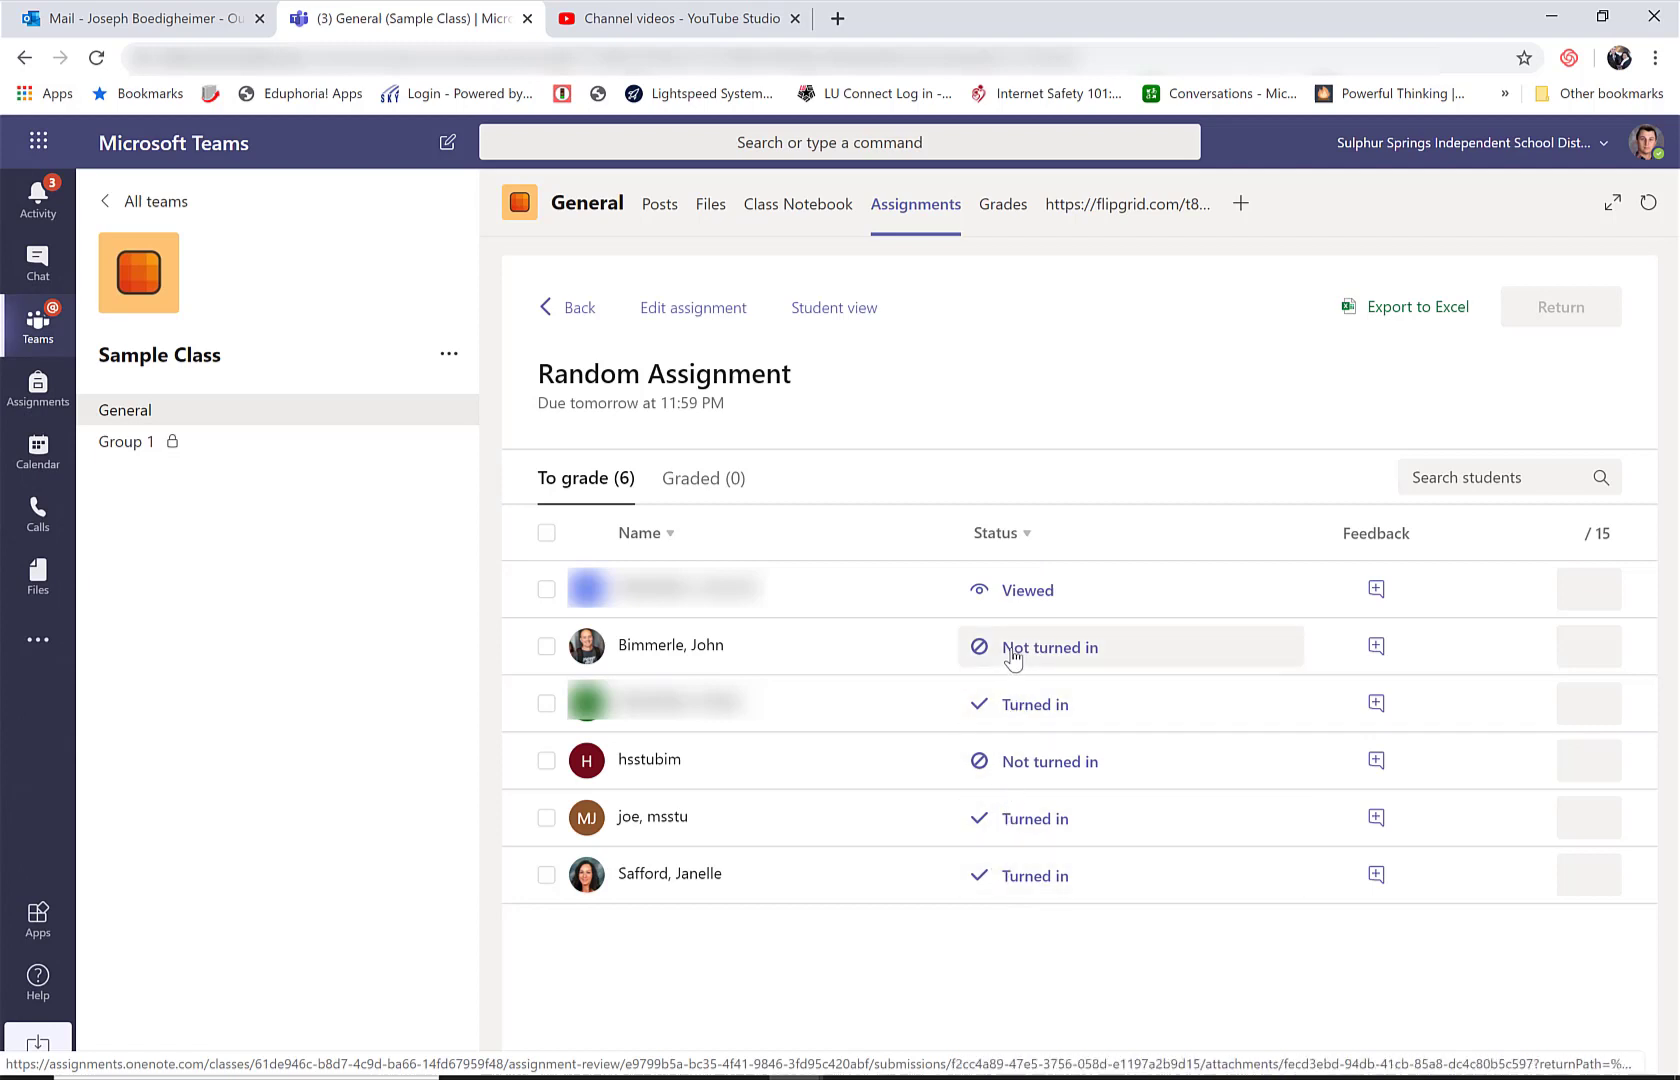
pyautogui.click(1026, 599)
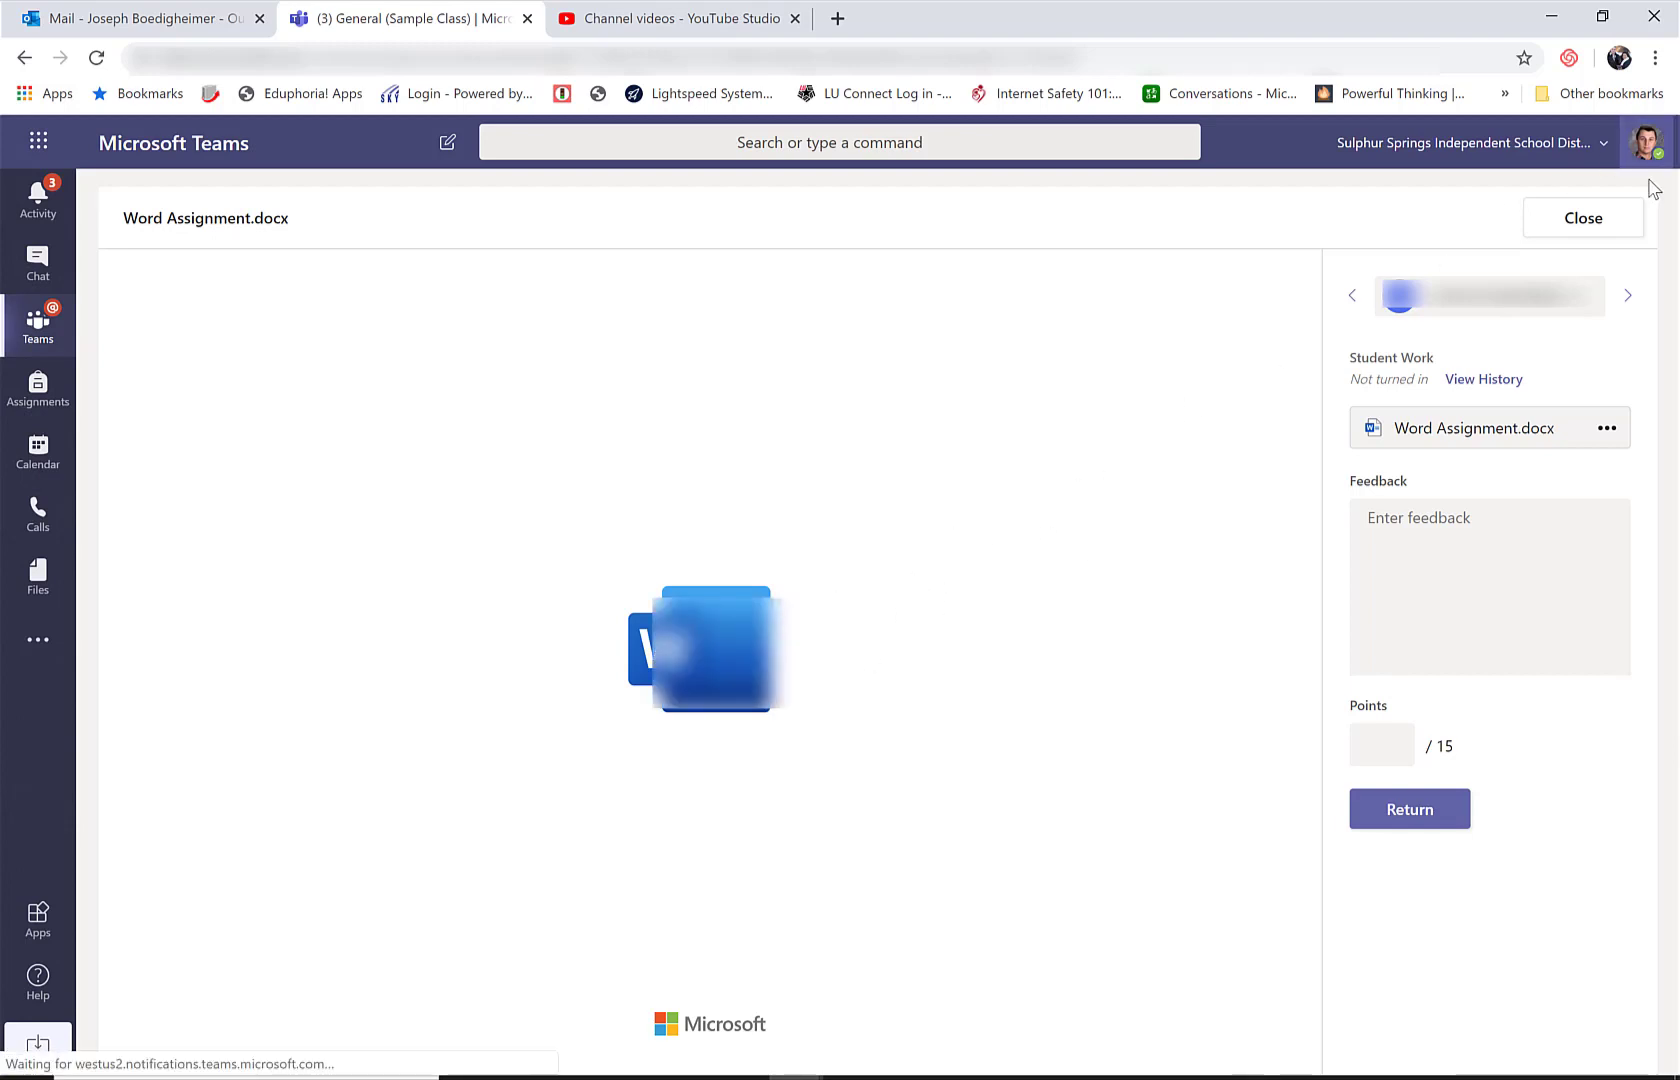
pyautogui.click(1583, 222)
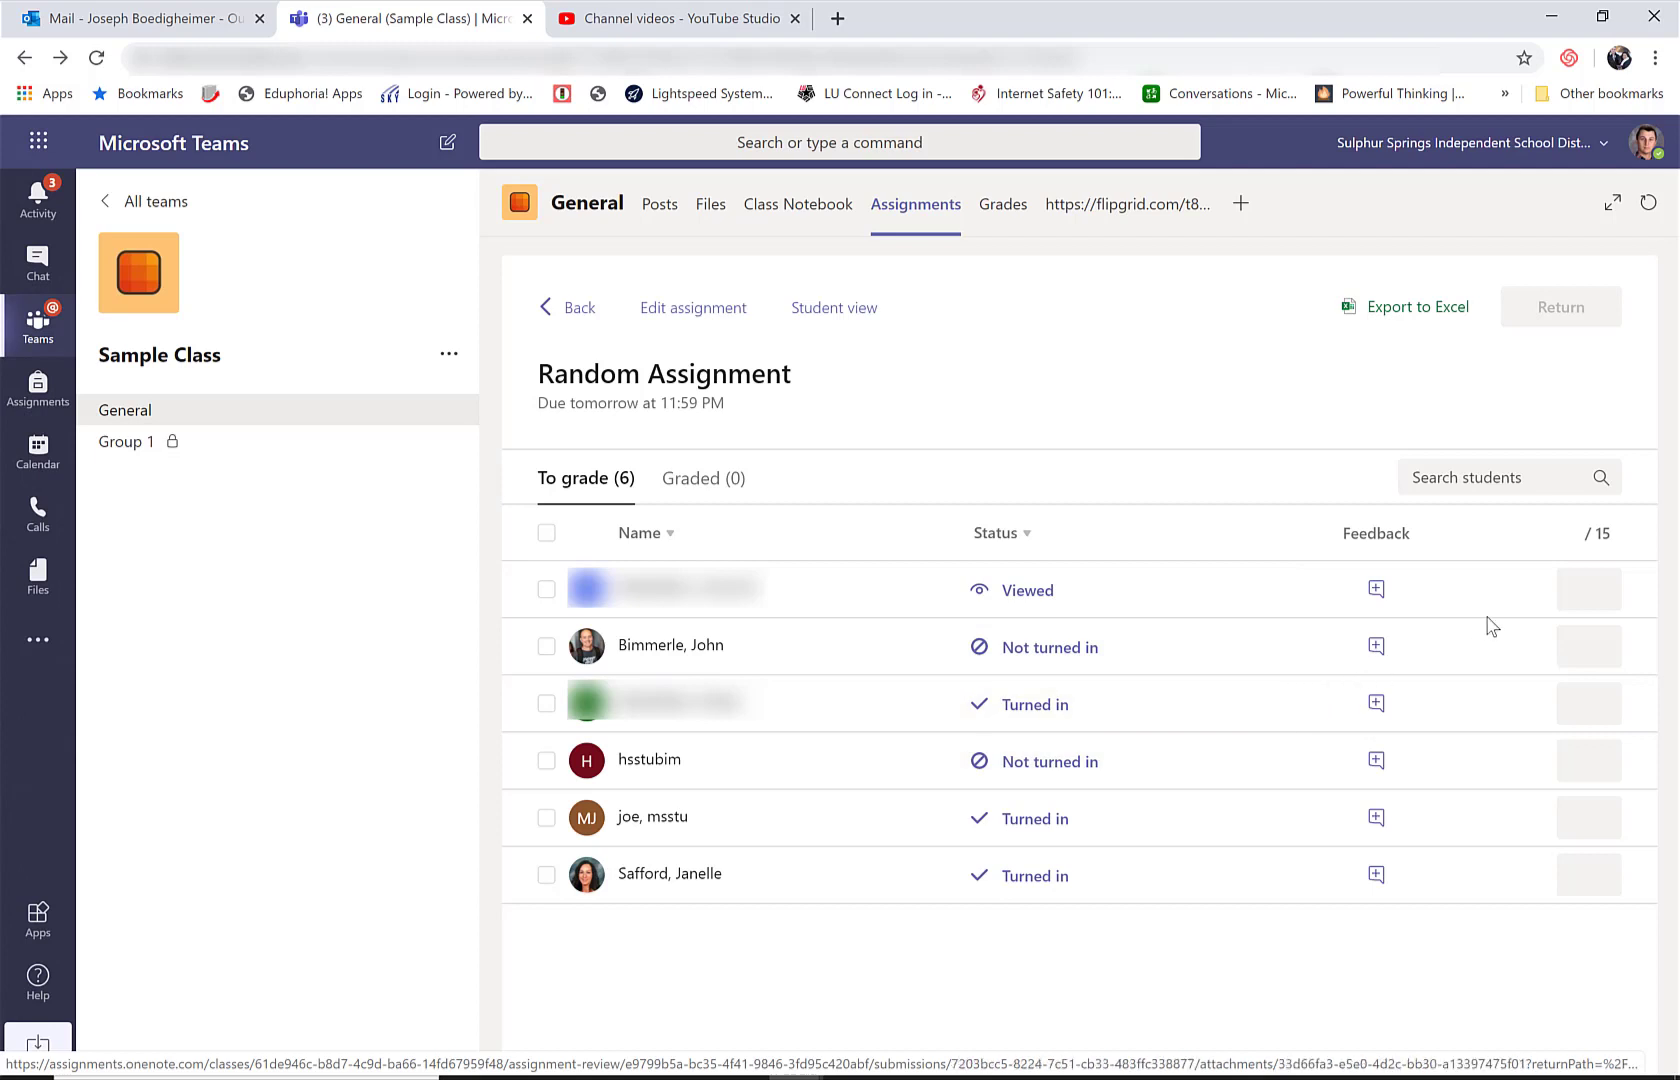
pyautogui.click(1583, 592)
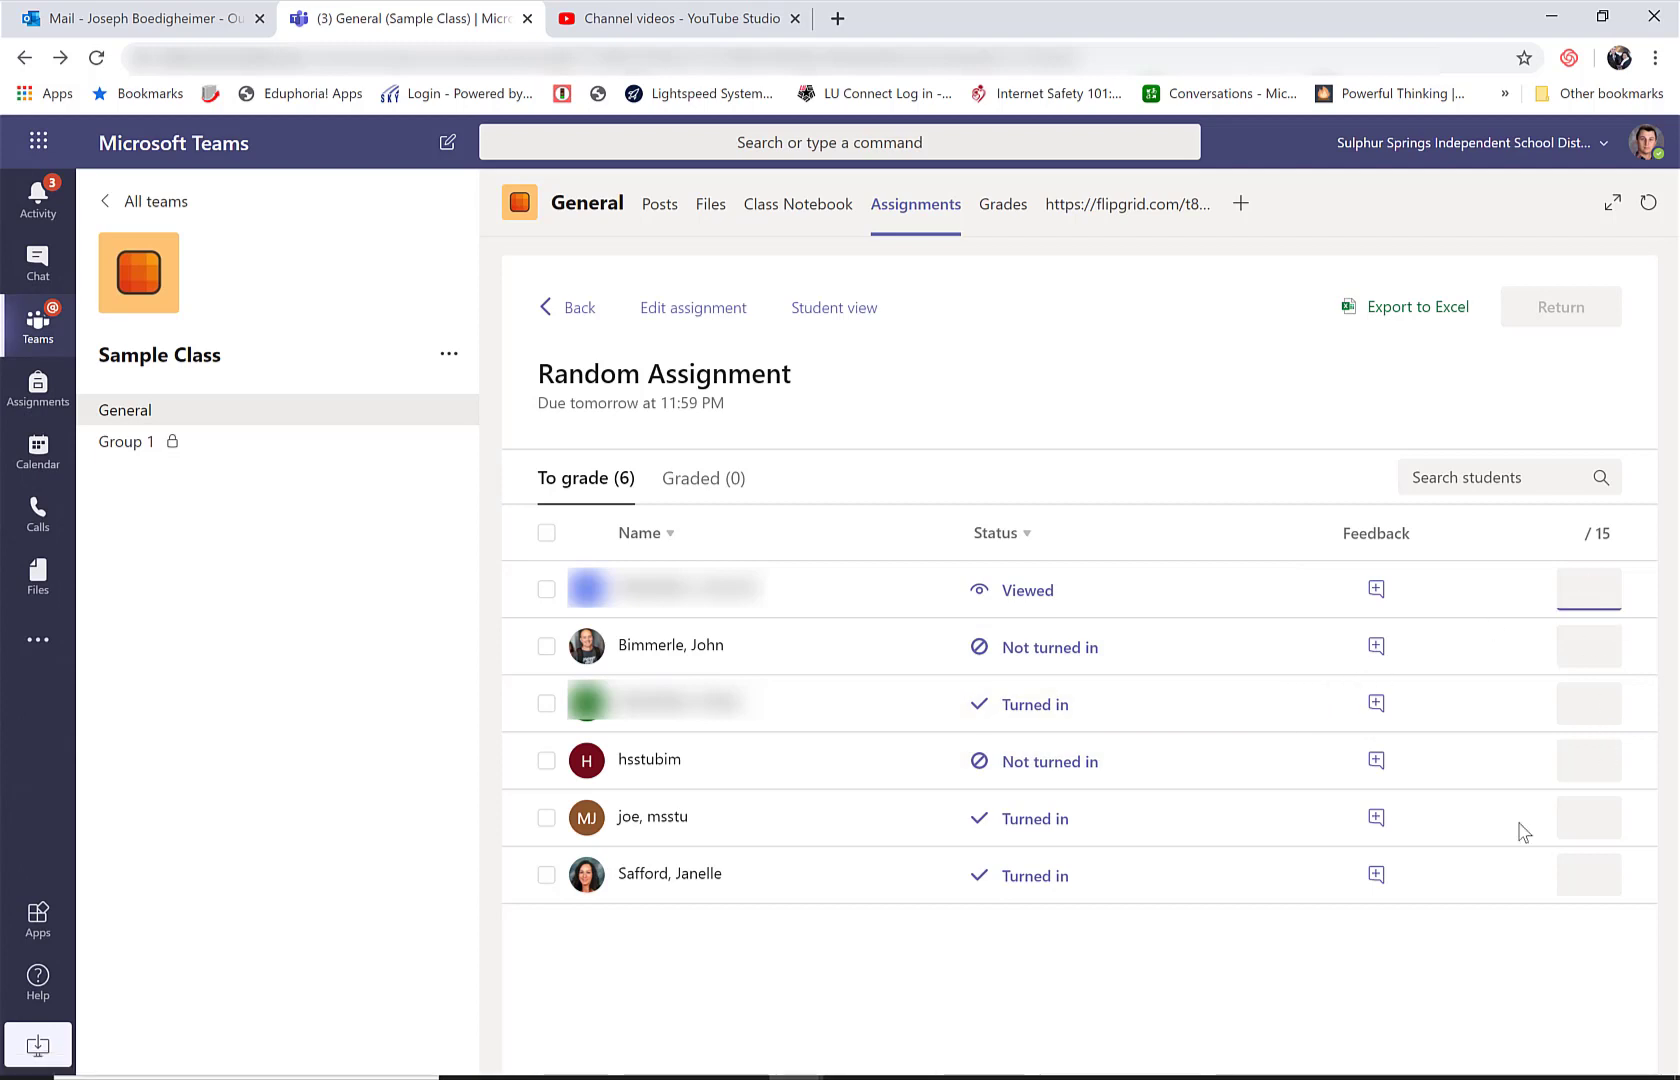
# Step: Open the first listed student's Word Assignment submission and enter the feedback "Feedback" with a score of 15 points
pyautogui.click(1020, 600)
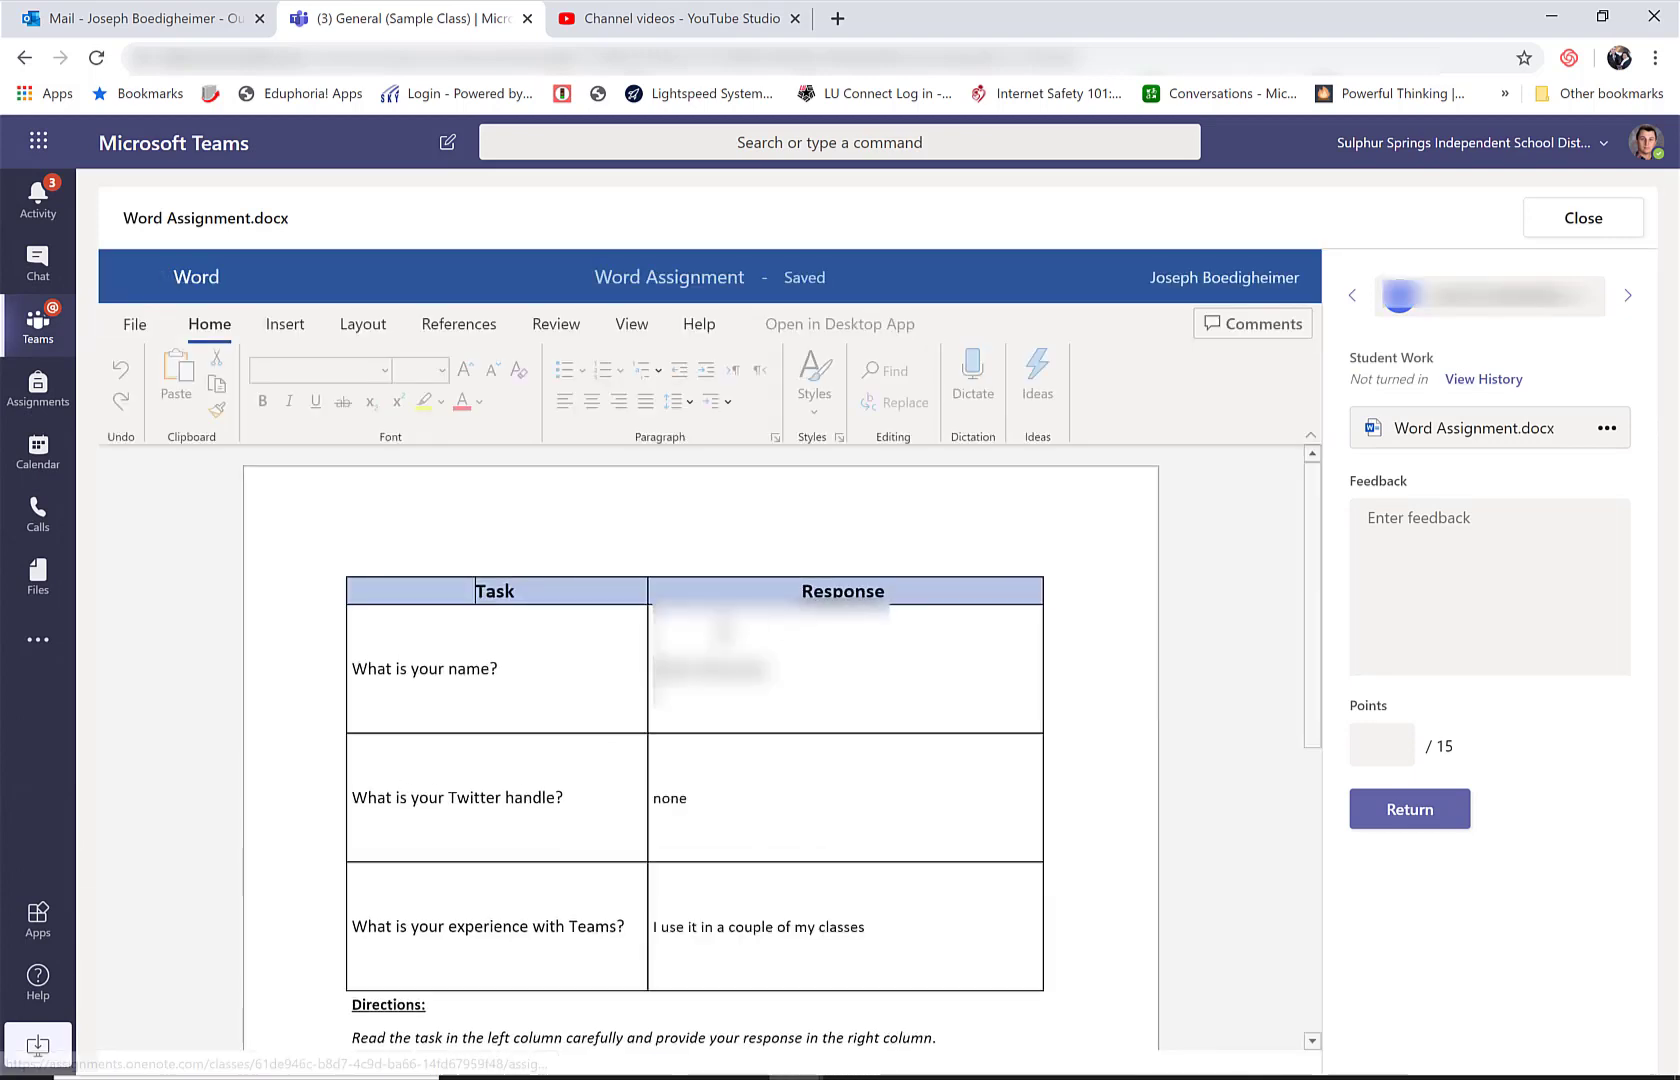
pyautogui.click(1440, 520)
pyautogui.write('Feeb')
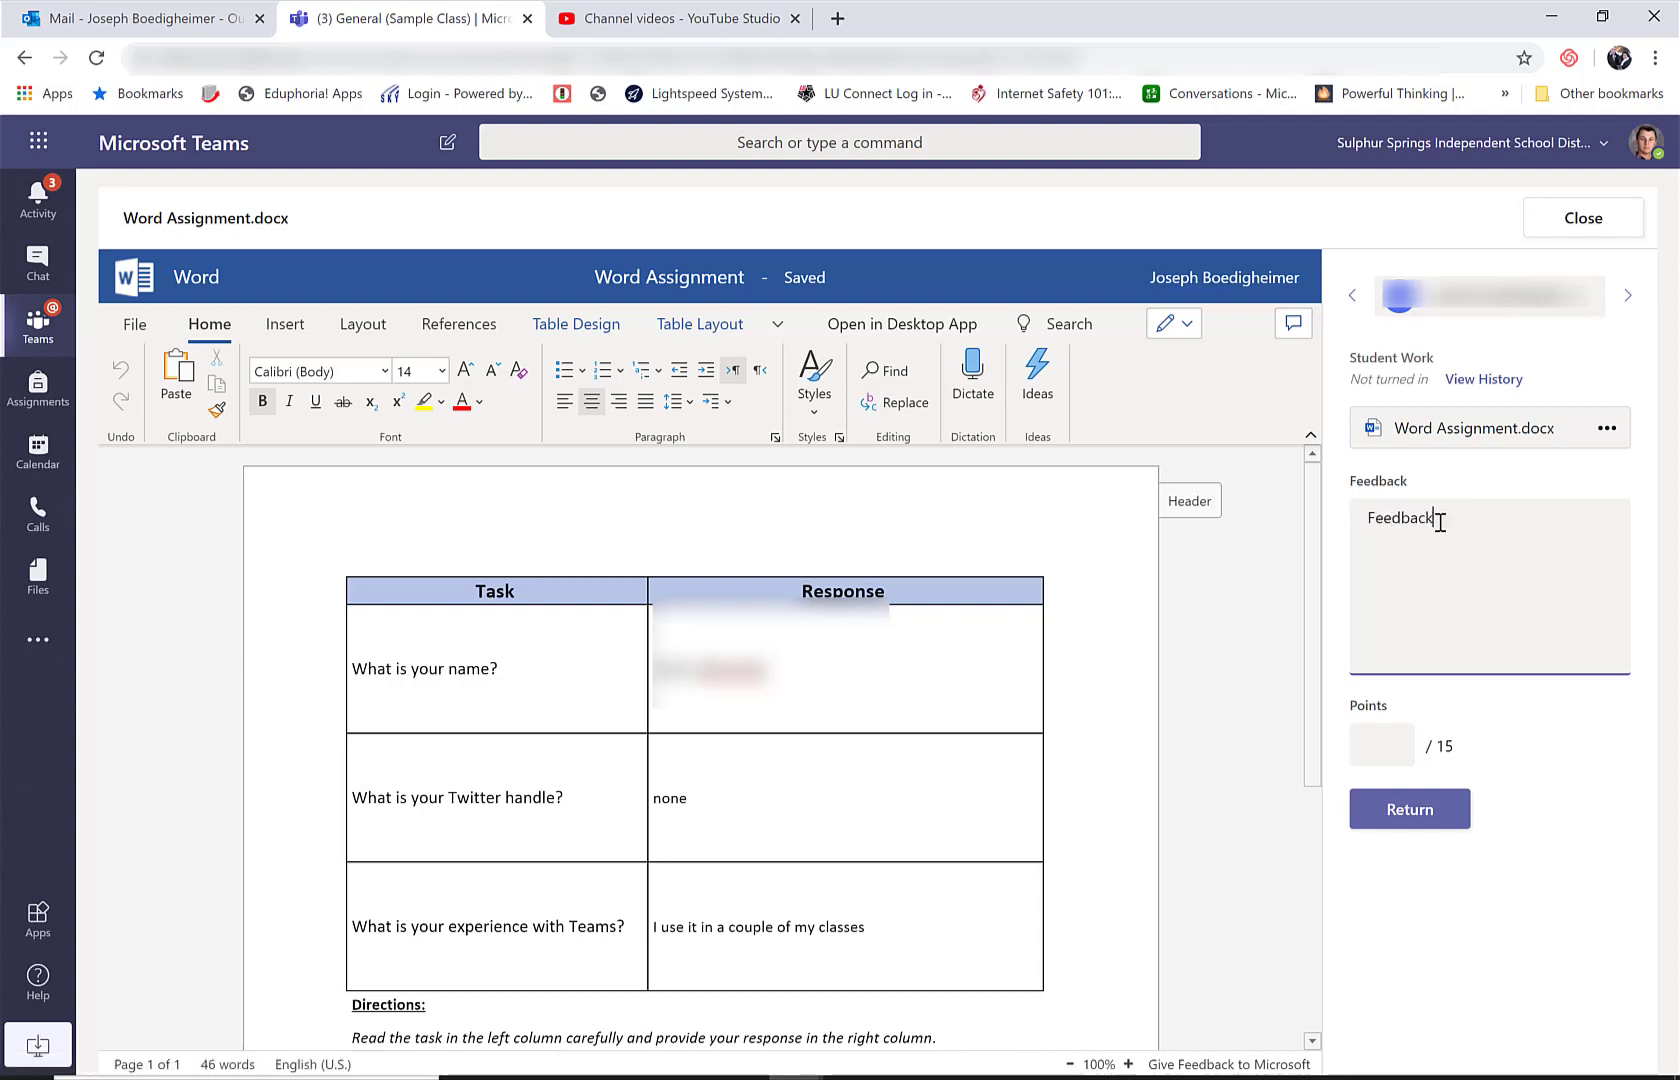
pyautogui.click(1397, 749)
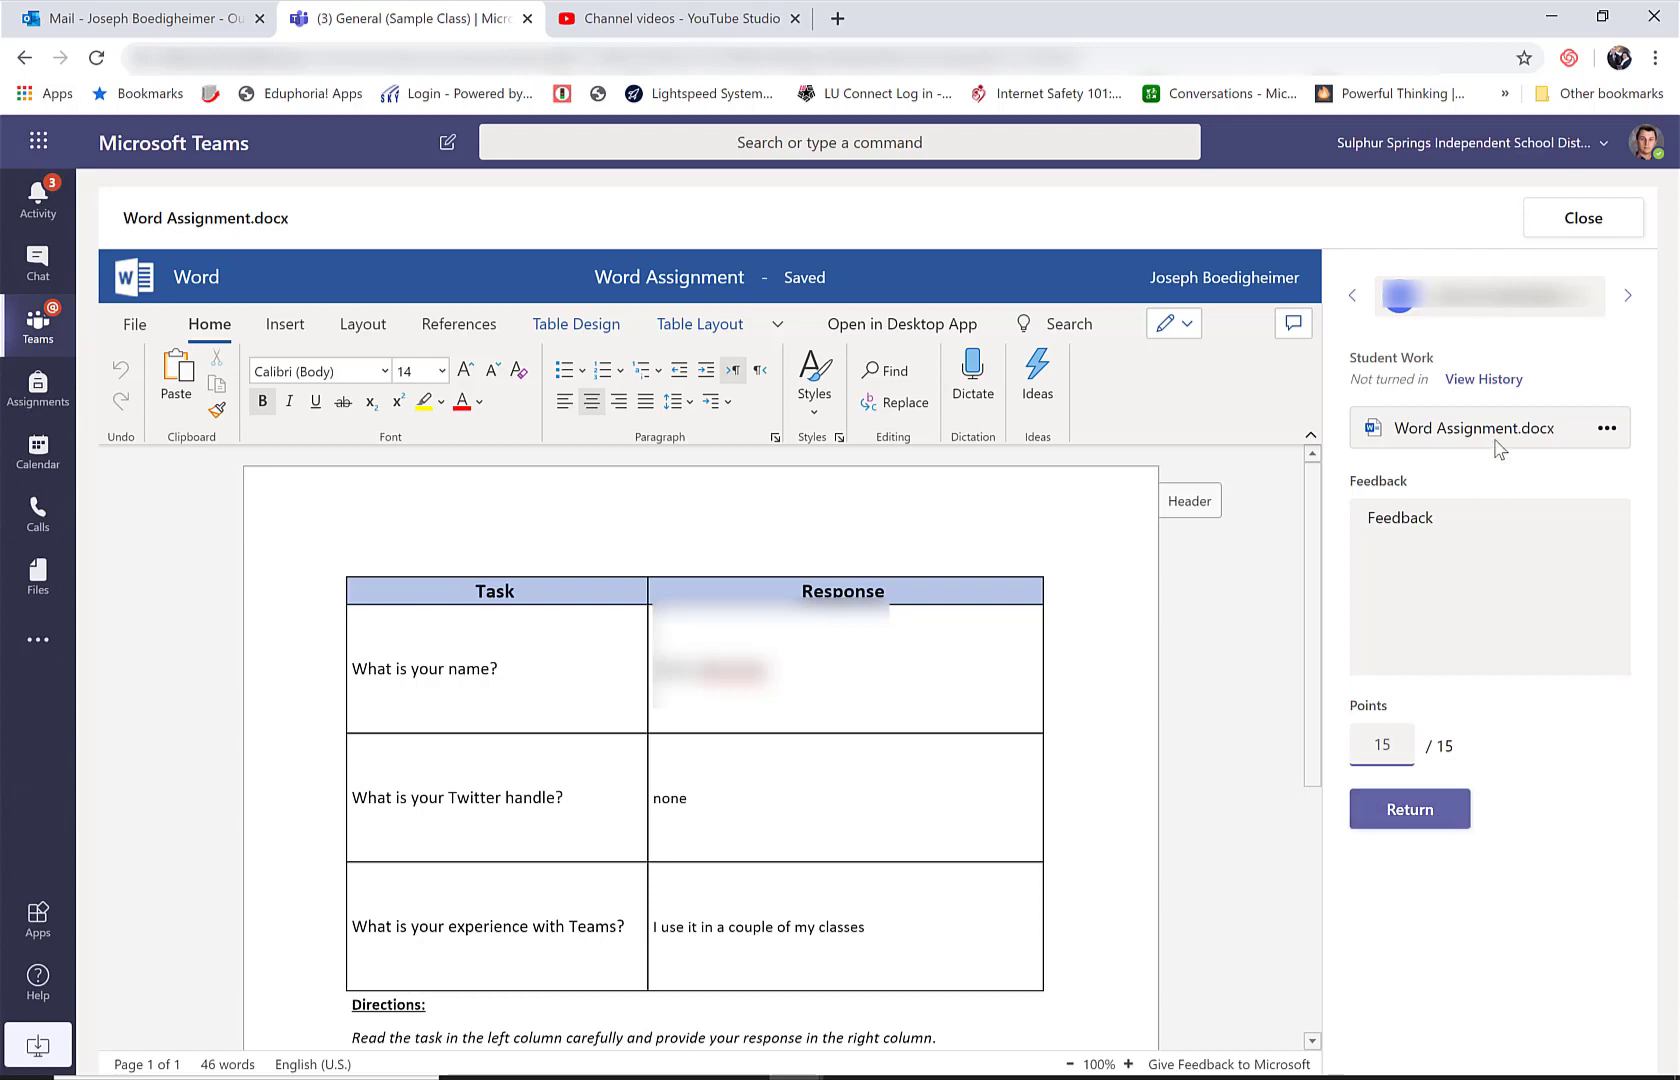
# Step: Go on to the student with the blank Word document and enter the feedback "Please finish!" with 0 points
pyautogui.click(1630, 300)
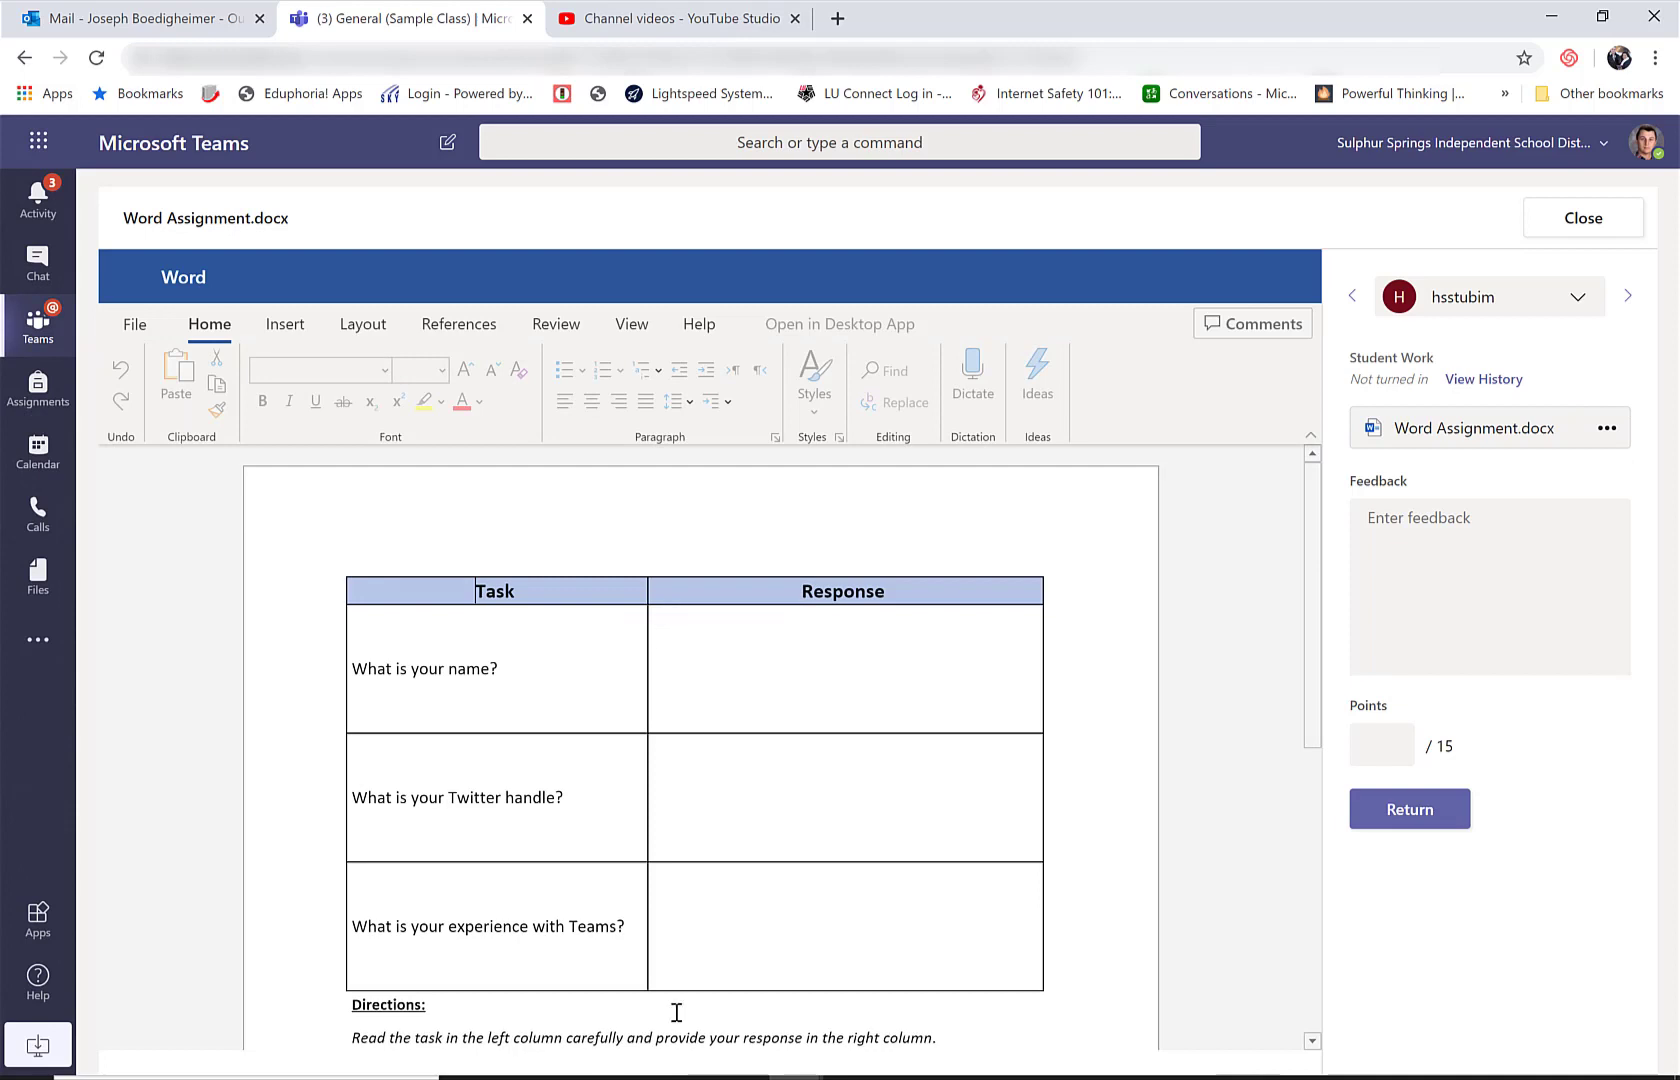
pyautogui.click(1446, 534)
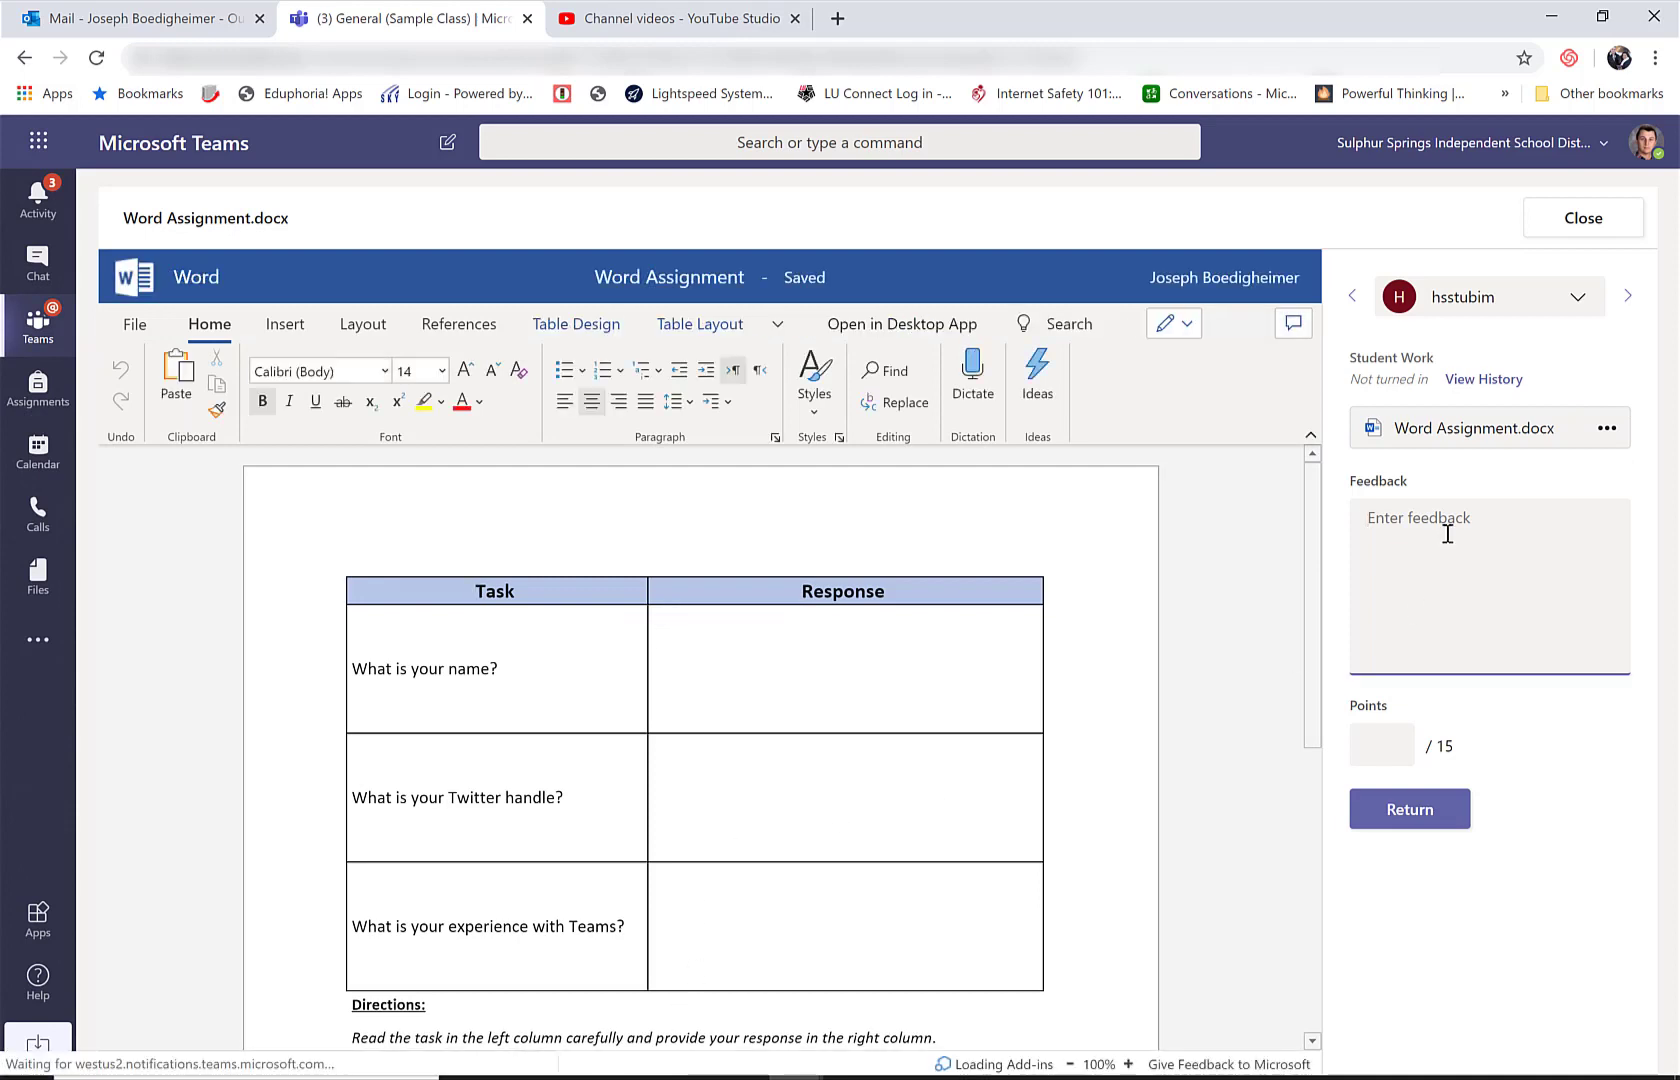
pyautogui.write('Please fi')
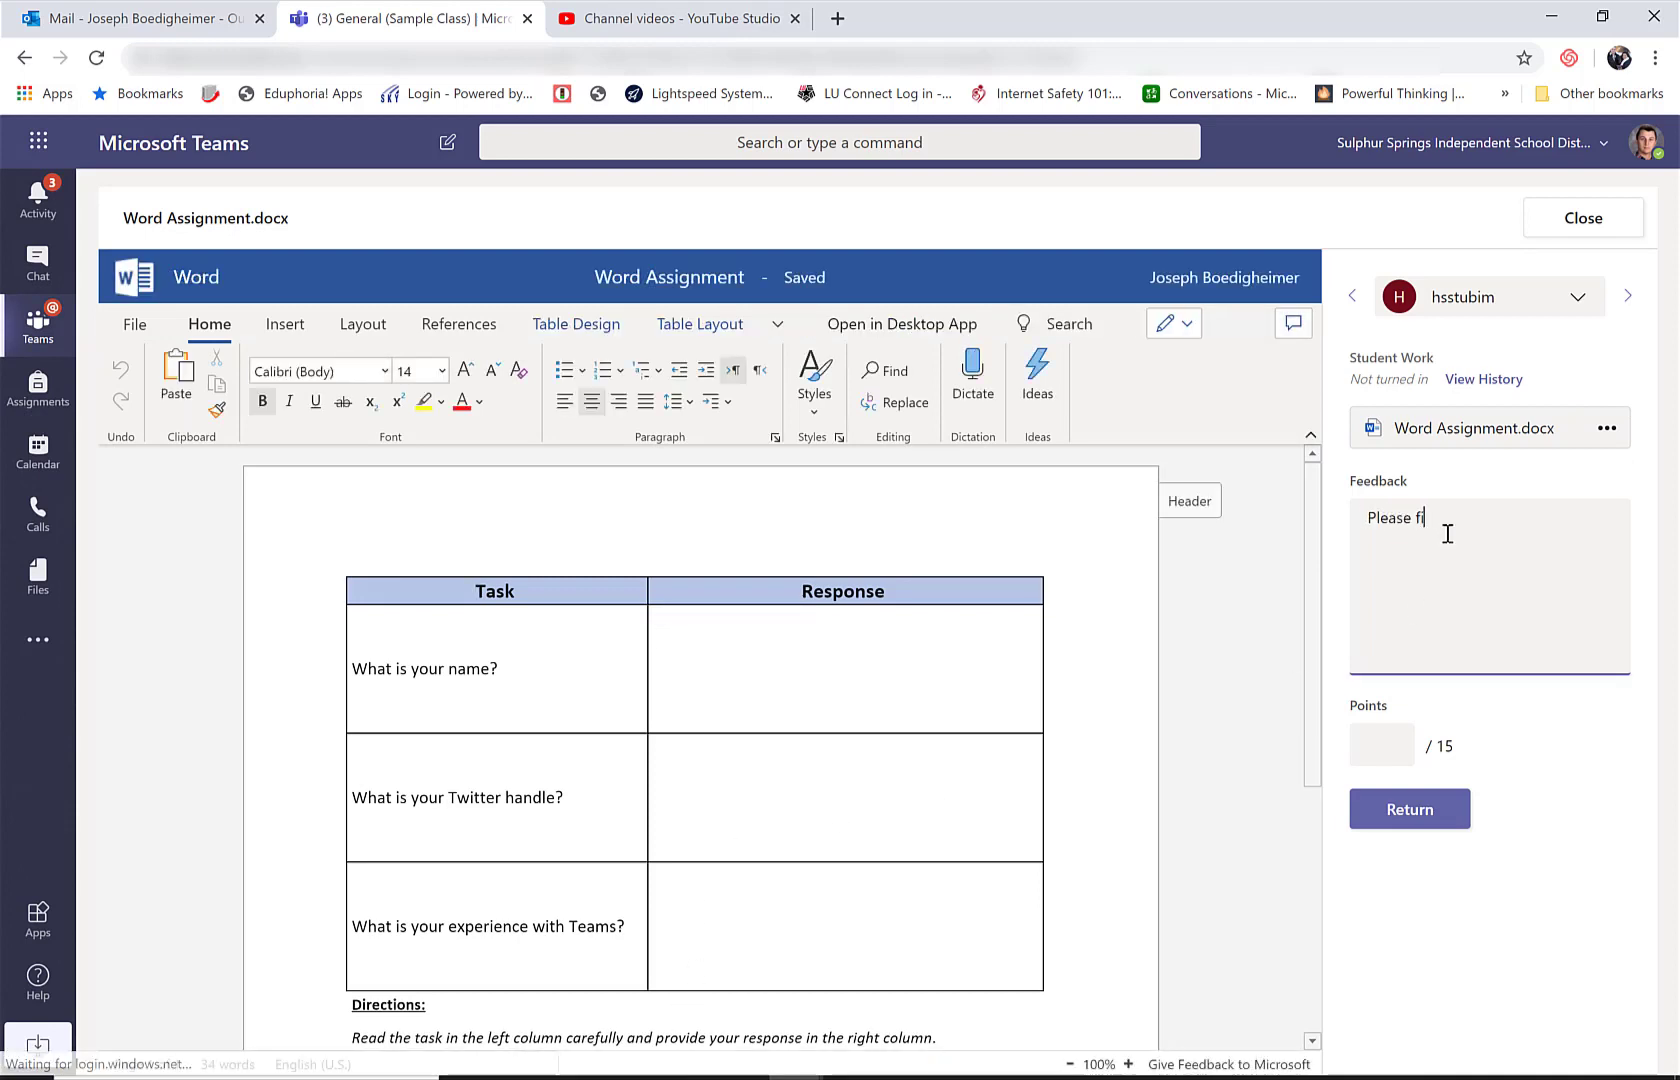
pyautogui.write('nish!')
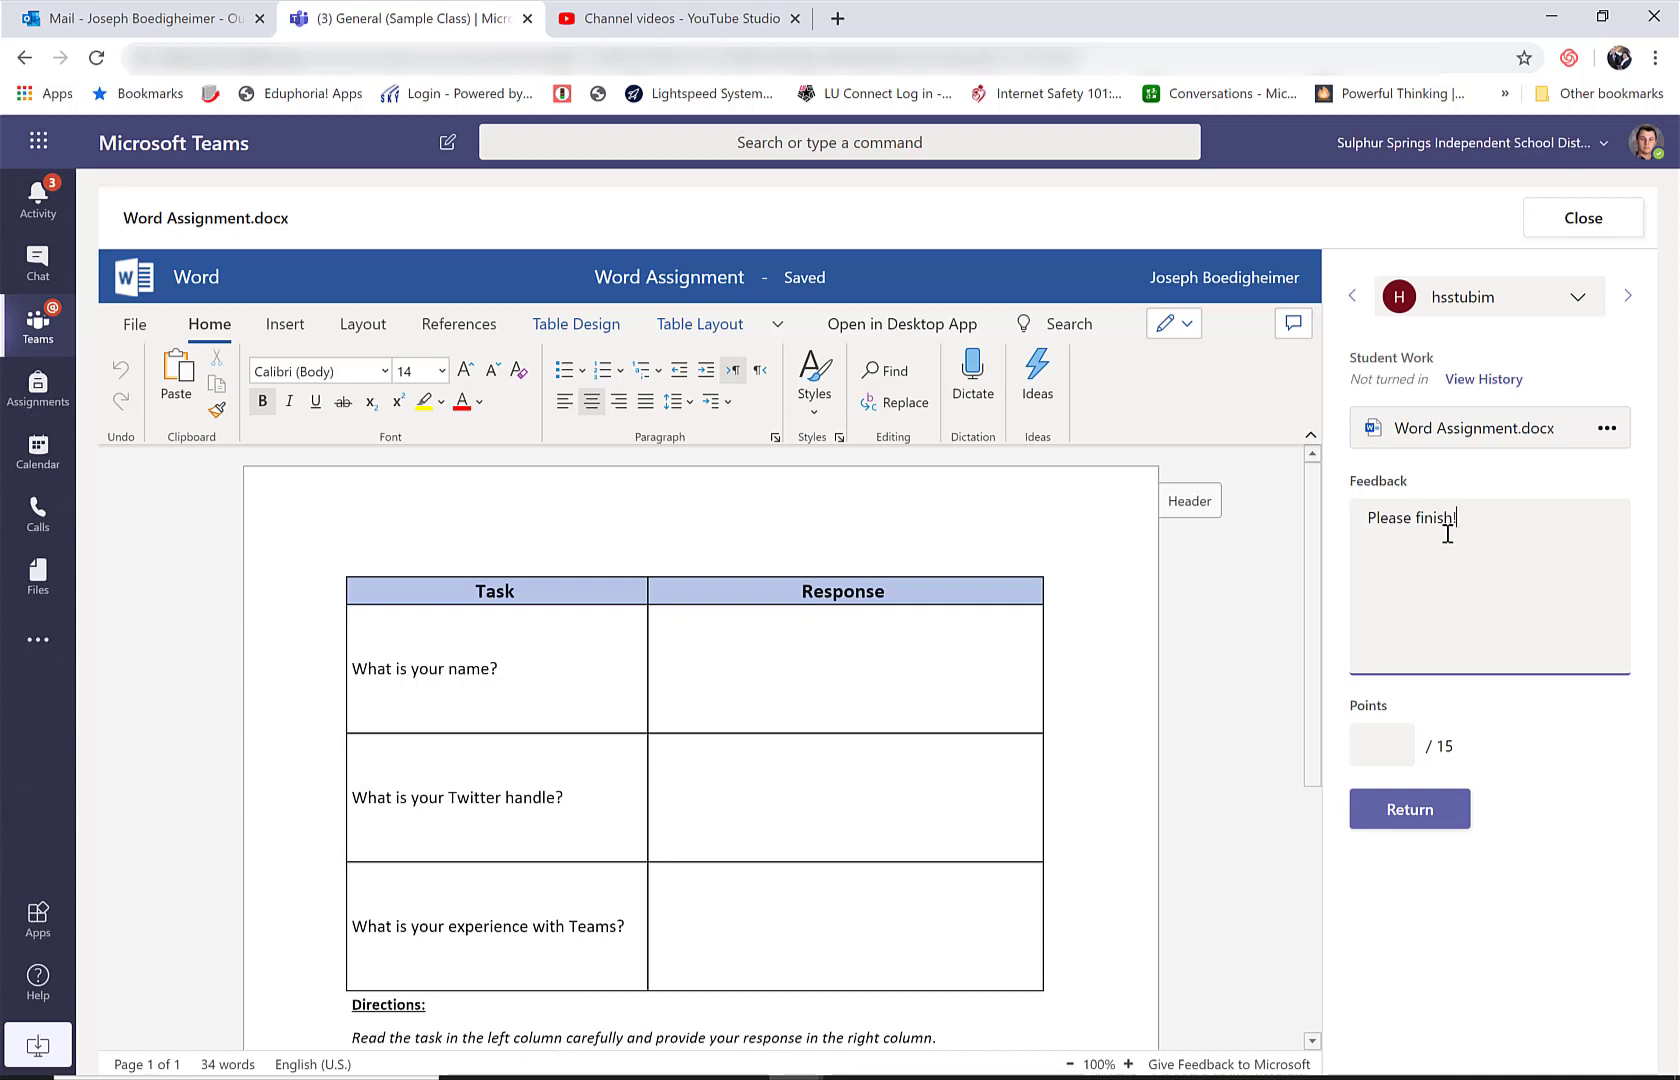
pyautogui.click(1363, 750)
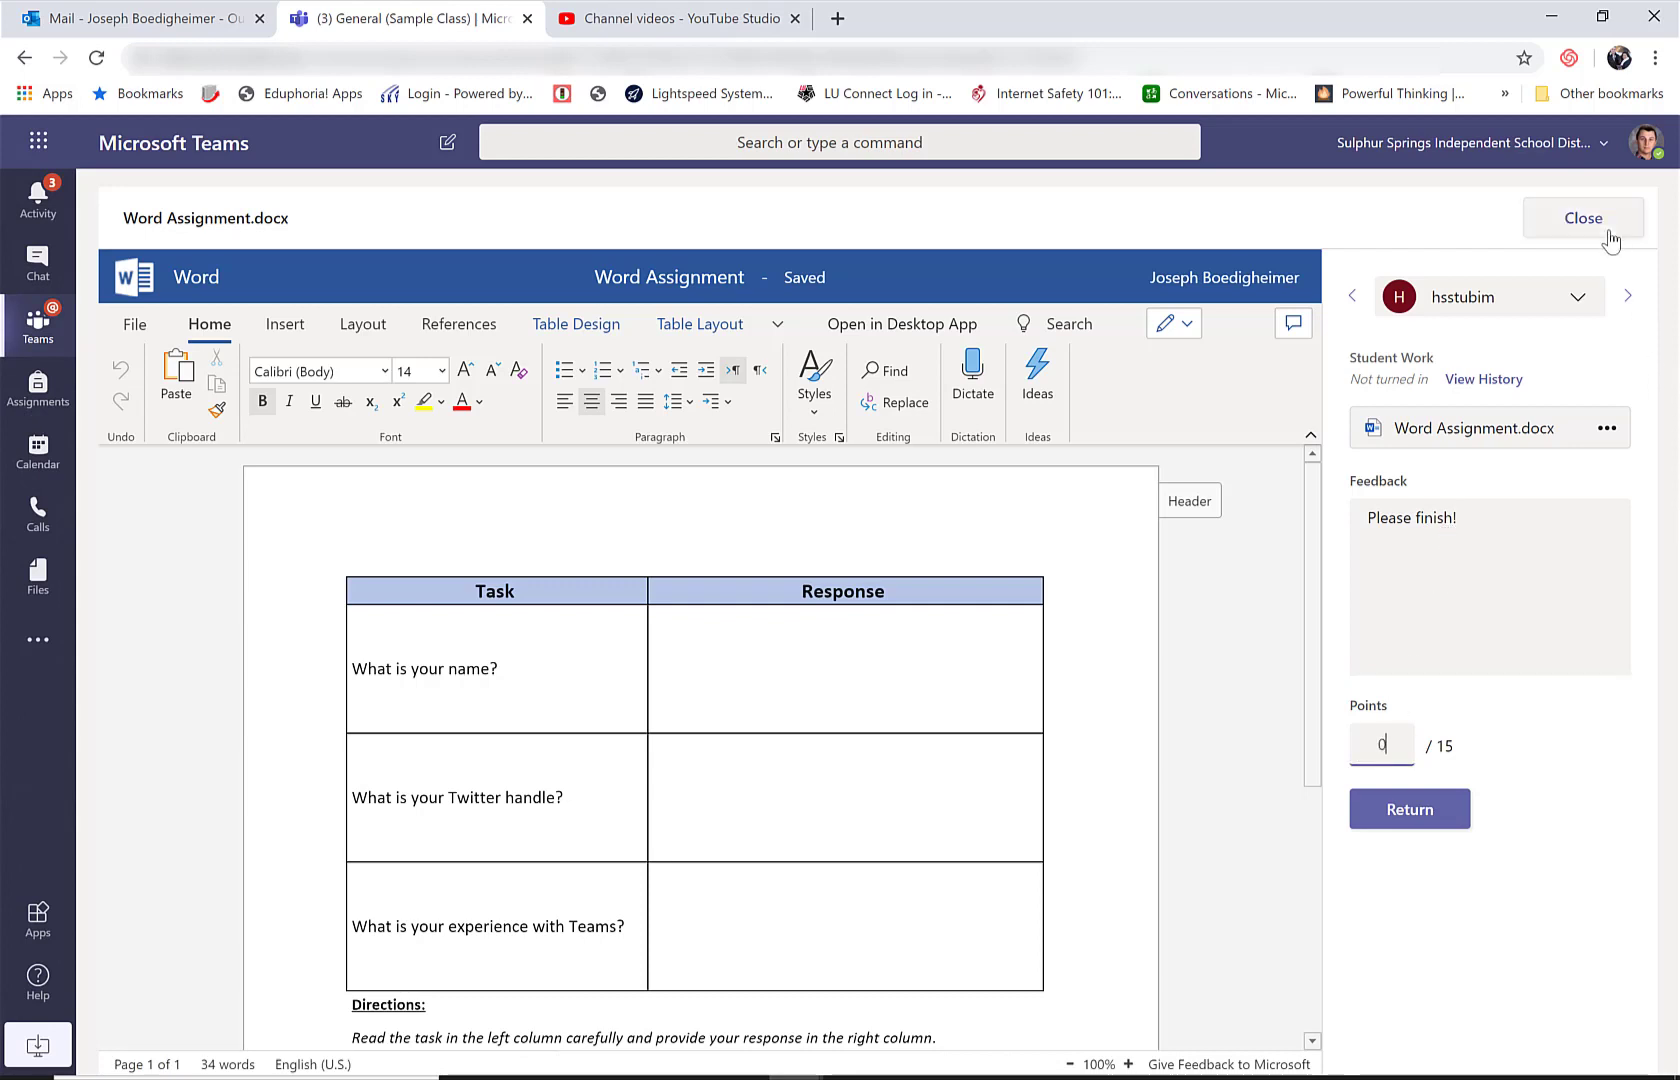
# Step: Move to the next student's turned-in document and enter the feedback "Feedback" with 15 points
pyautogui.click(1627, 297)
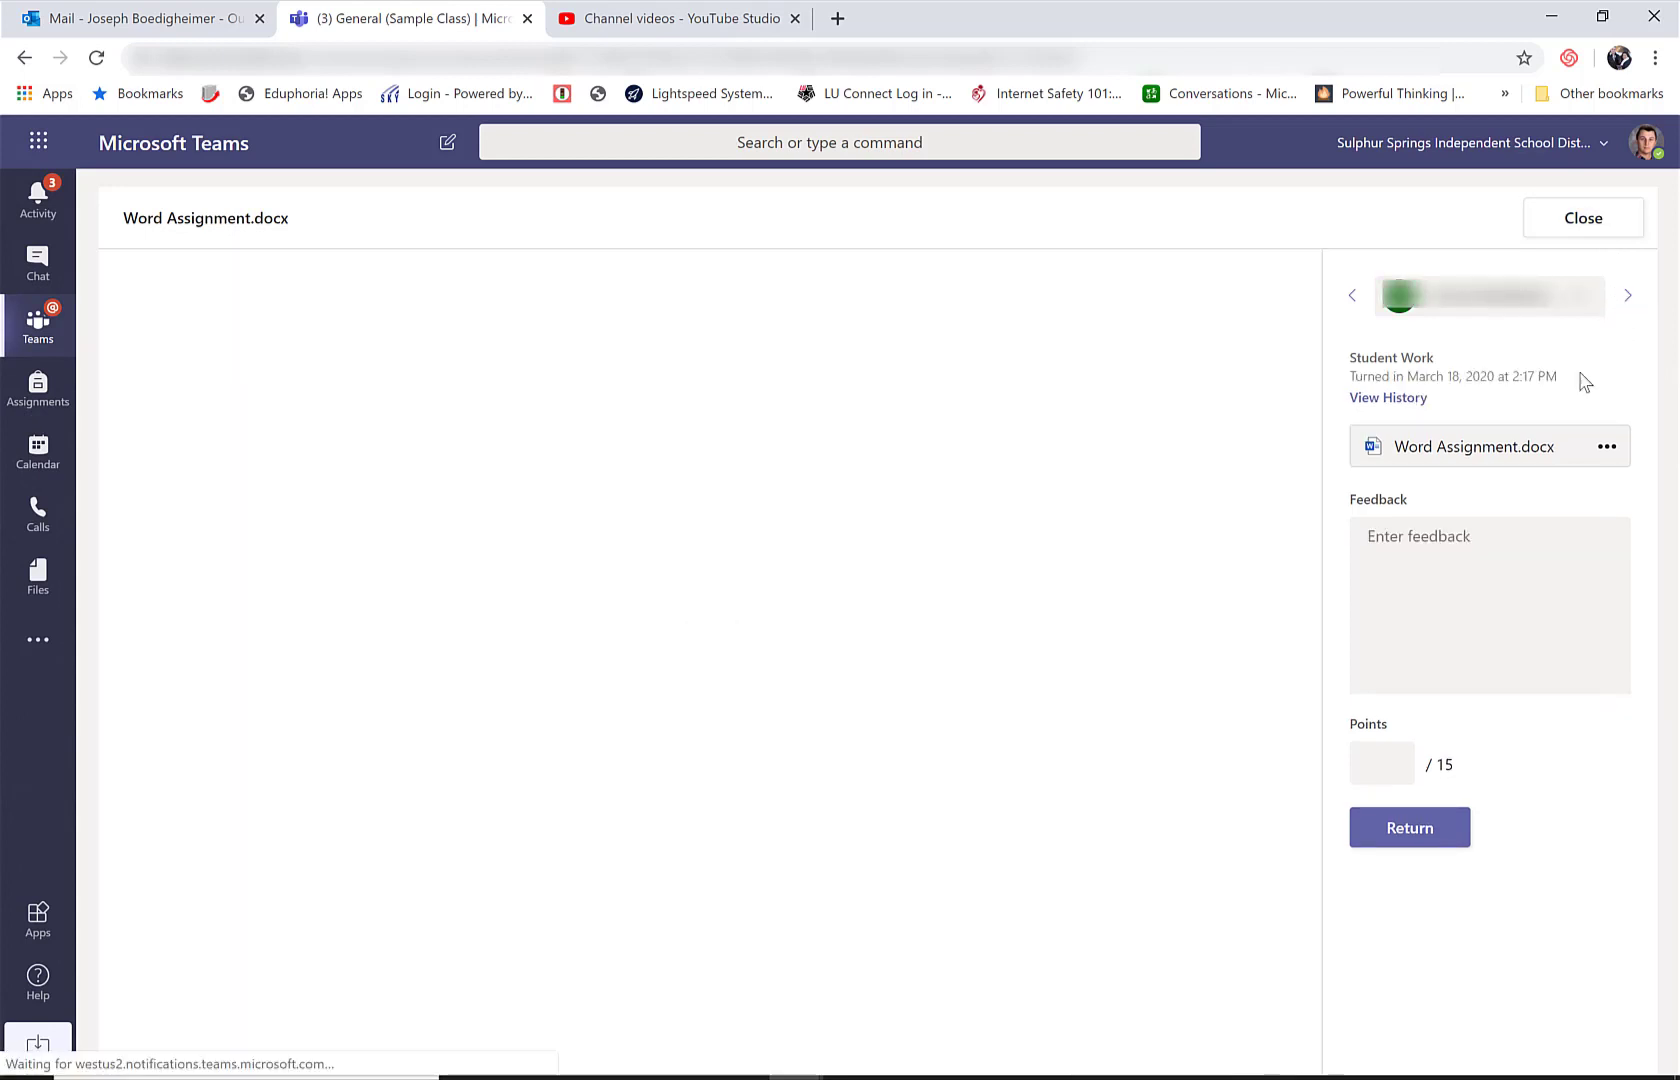
pyautogui.click(1447, 541)
pyautogui.write('Feedbak')
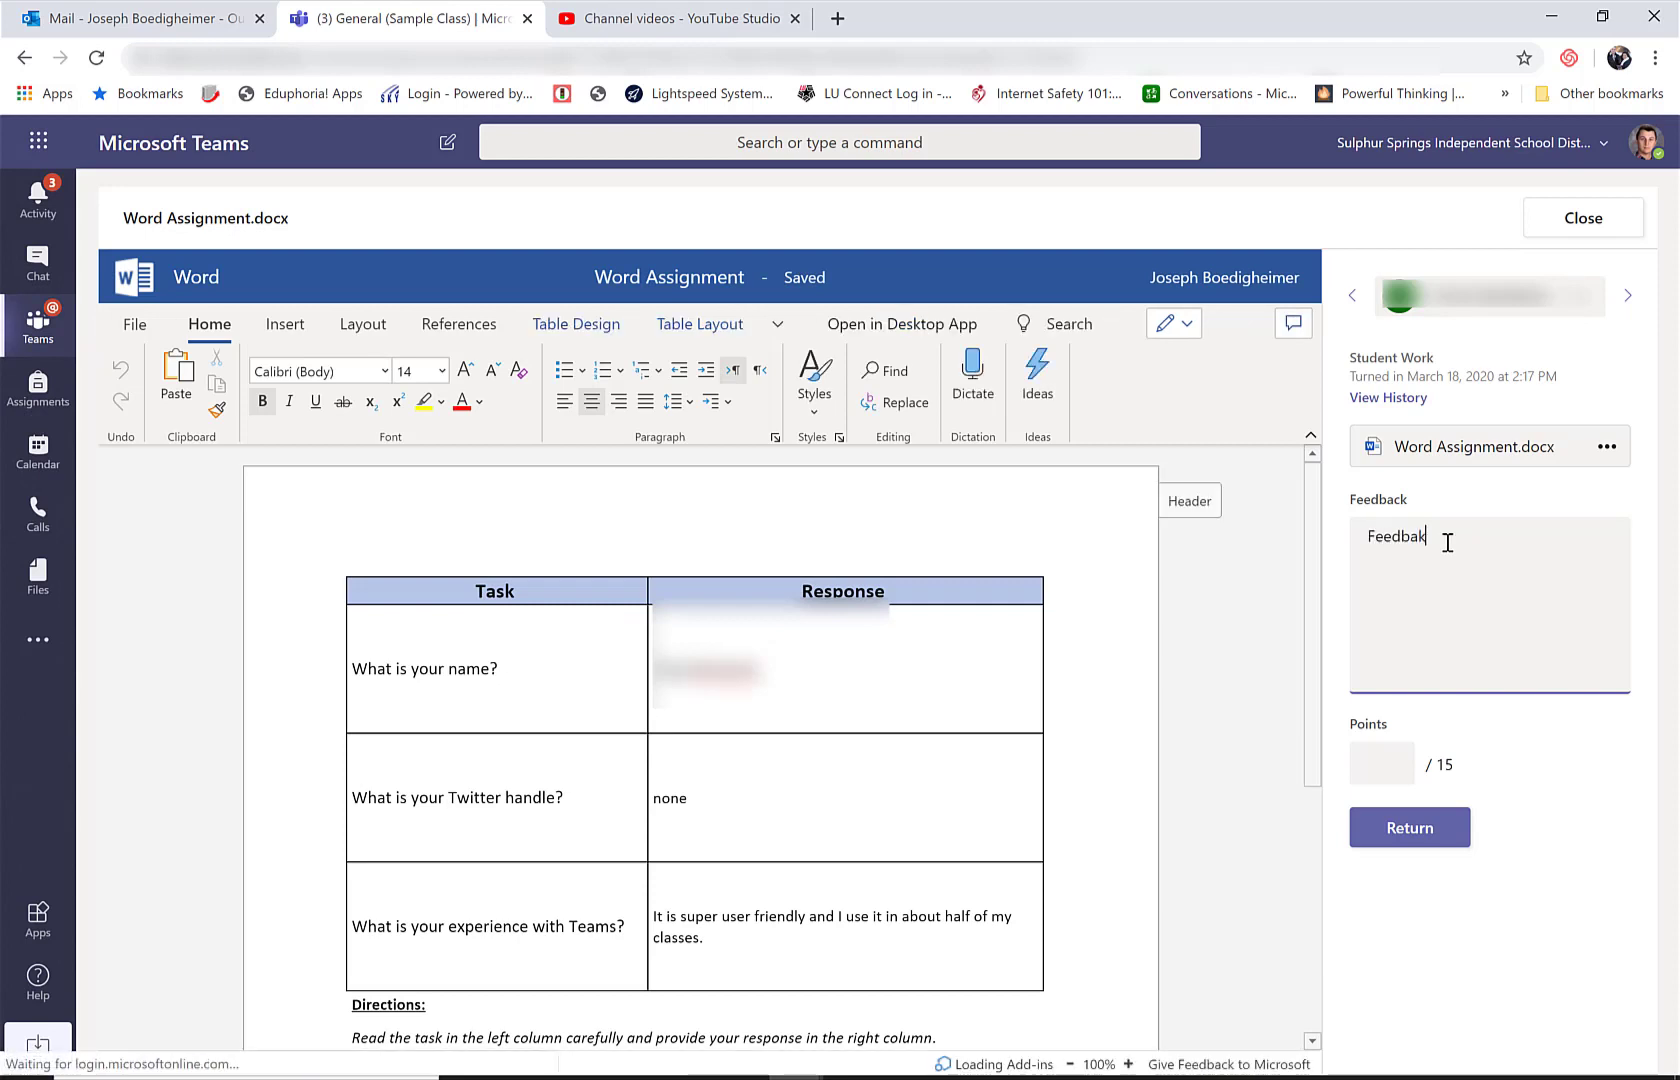
pyautogui.press('BackSpace')
pyautogui.write('ck')
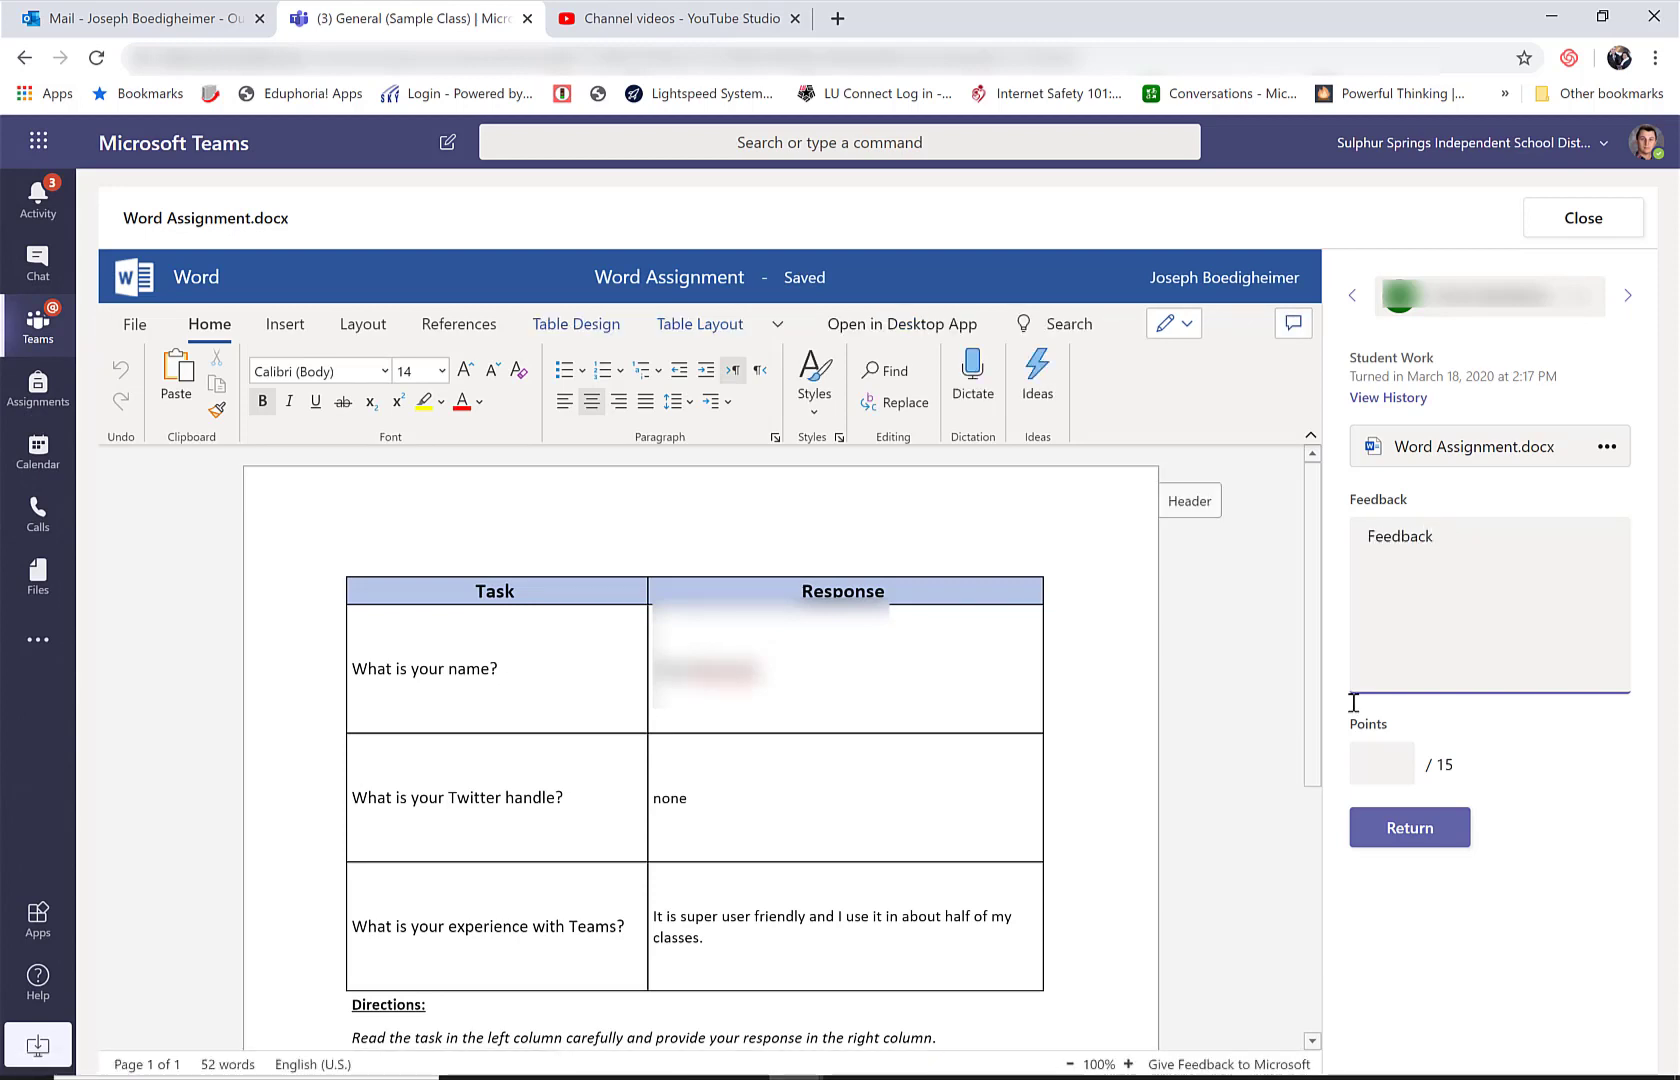
pyautogui.click(1394, 757)
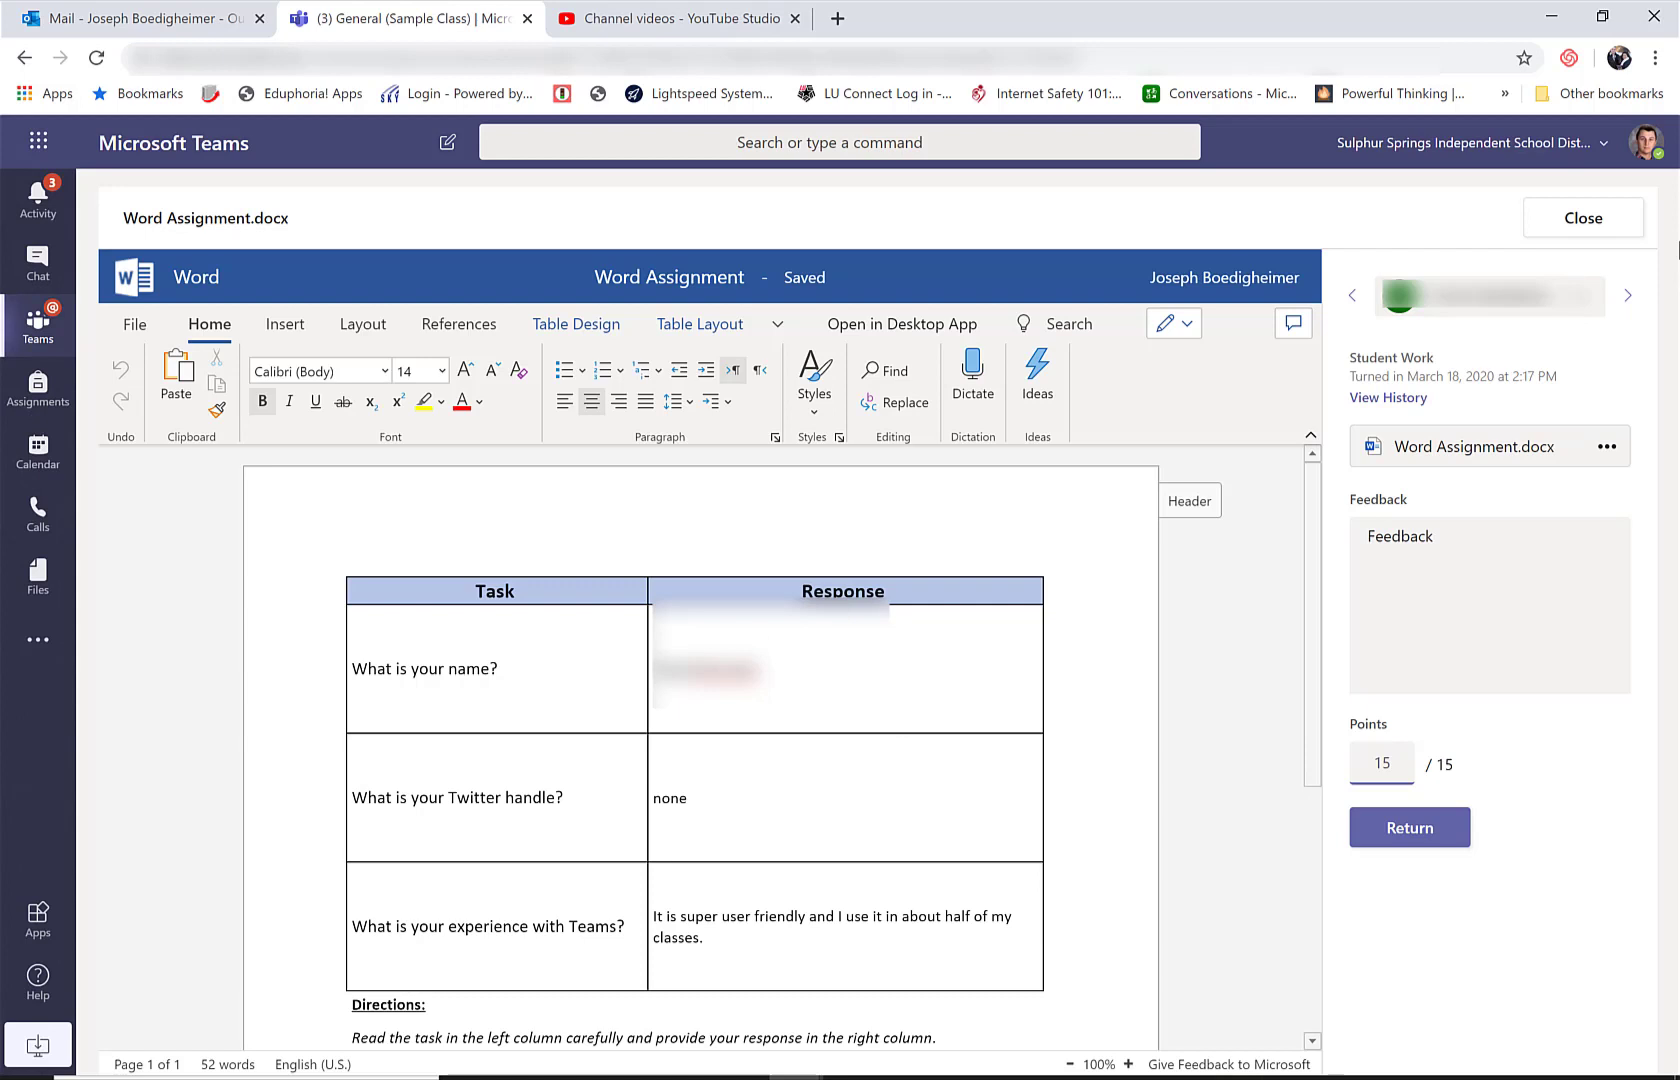
# Step: Score each of the two remaining turned-in submissions 15 points without feedback, and close the document review
pyautogui.click(1628, 296)
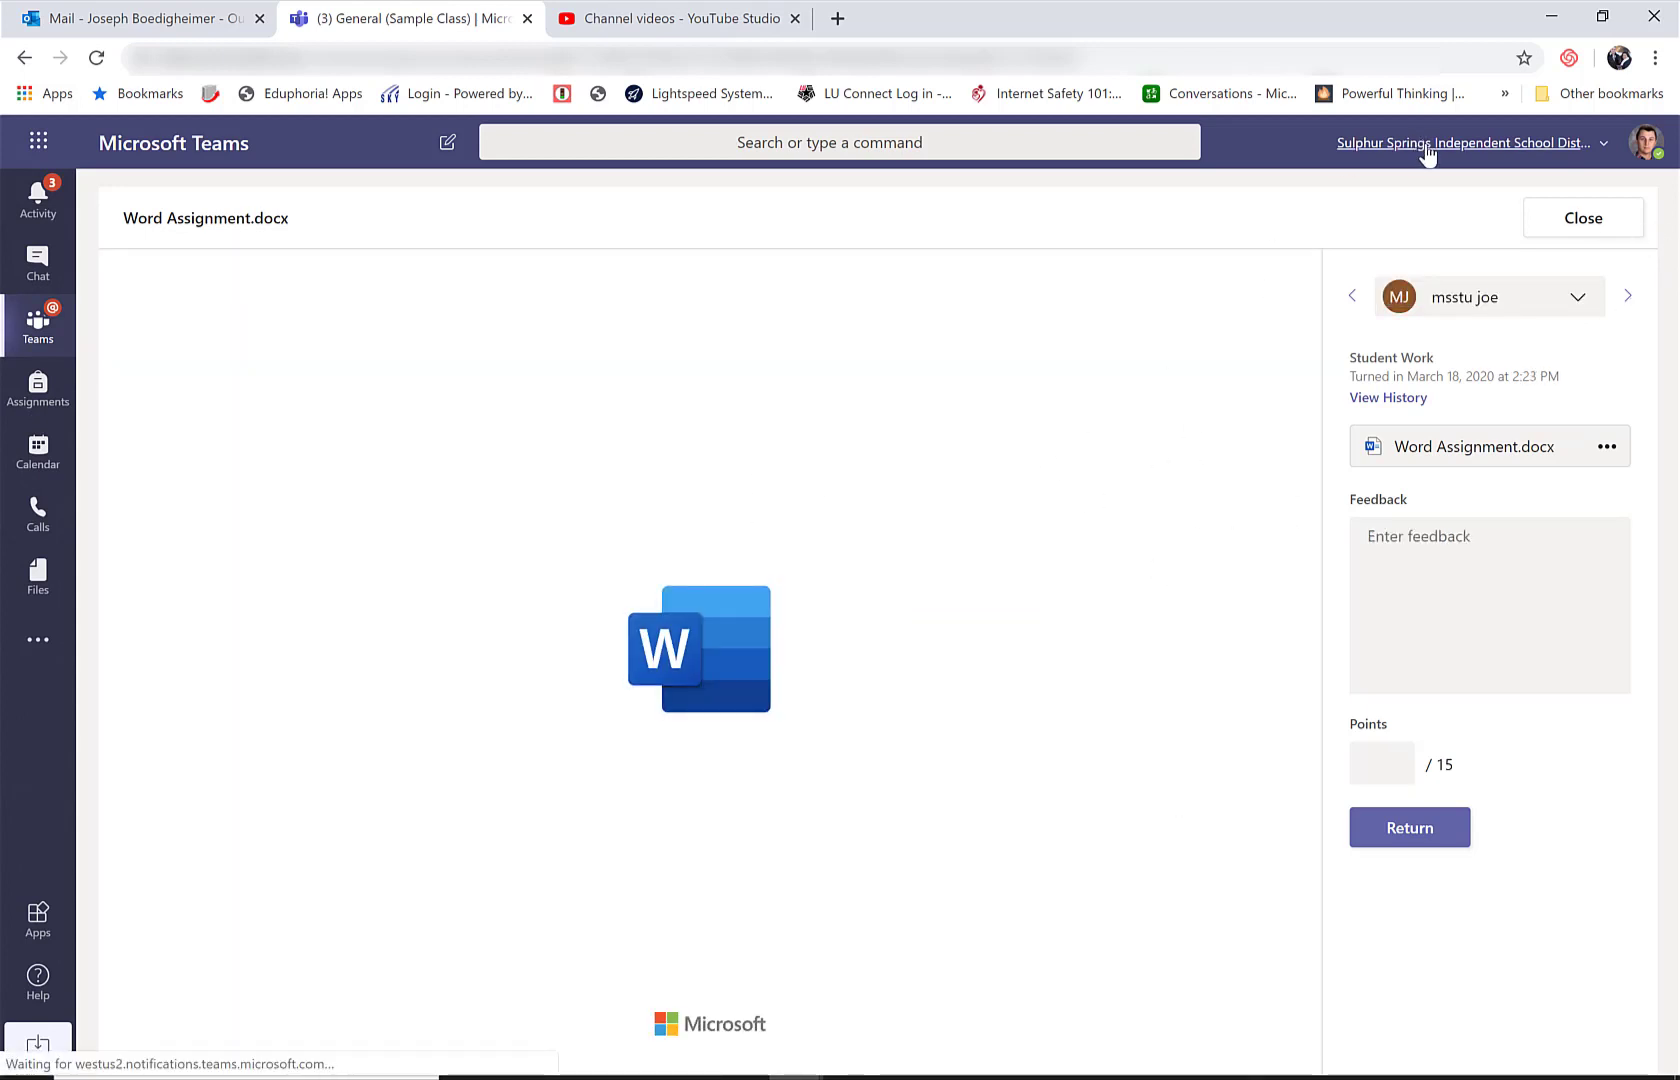
pyautogui.click(1378, 758)
pyautogui.write('15')
pyautogui.click(1630, 297)
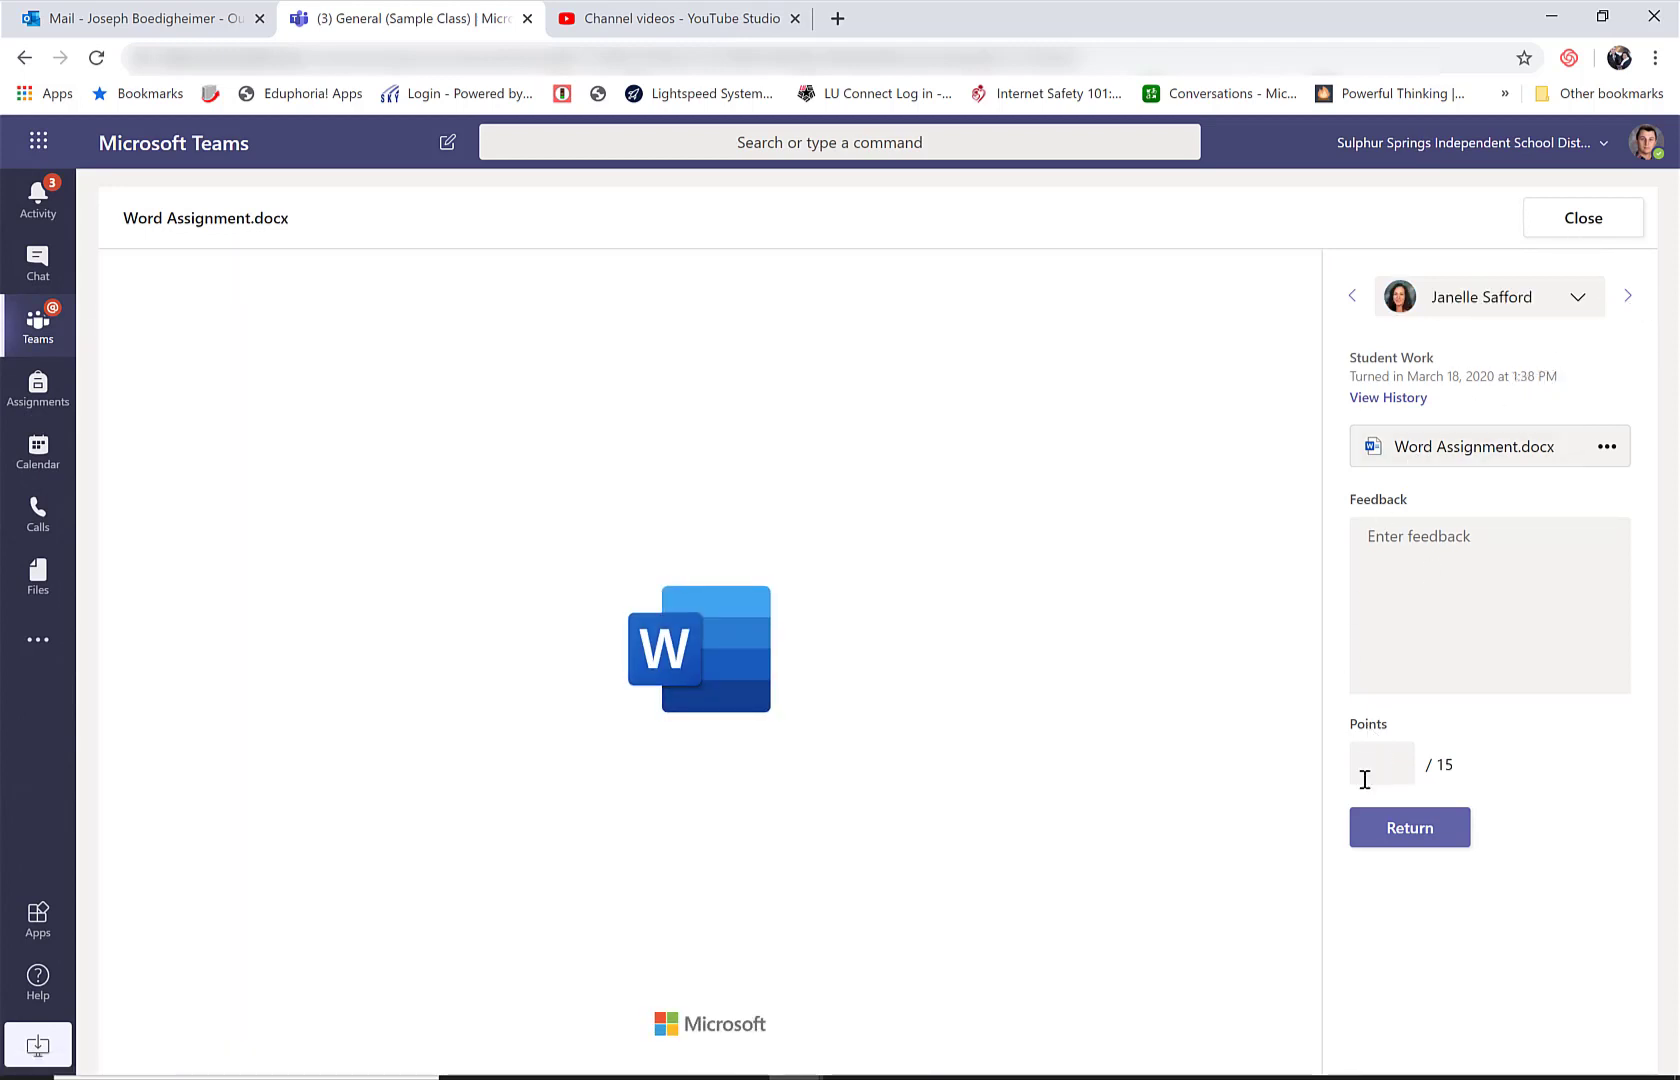
pyautogui.click(1368, 777)
pyautogui.write('15')
pyautogui.click(1583, 218)
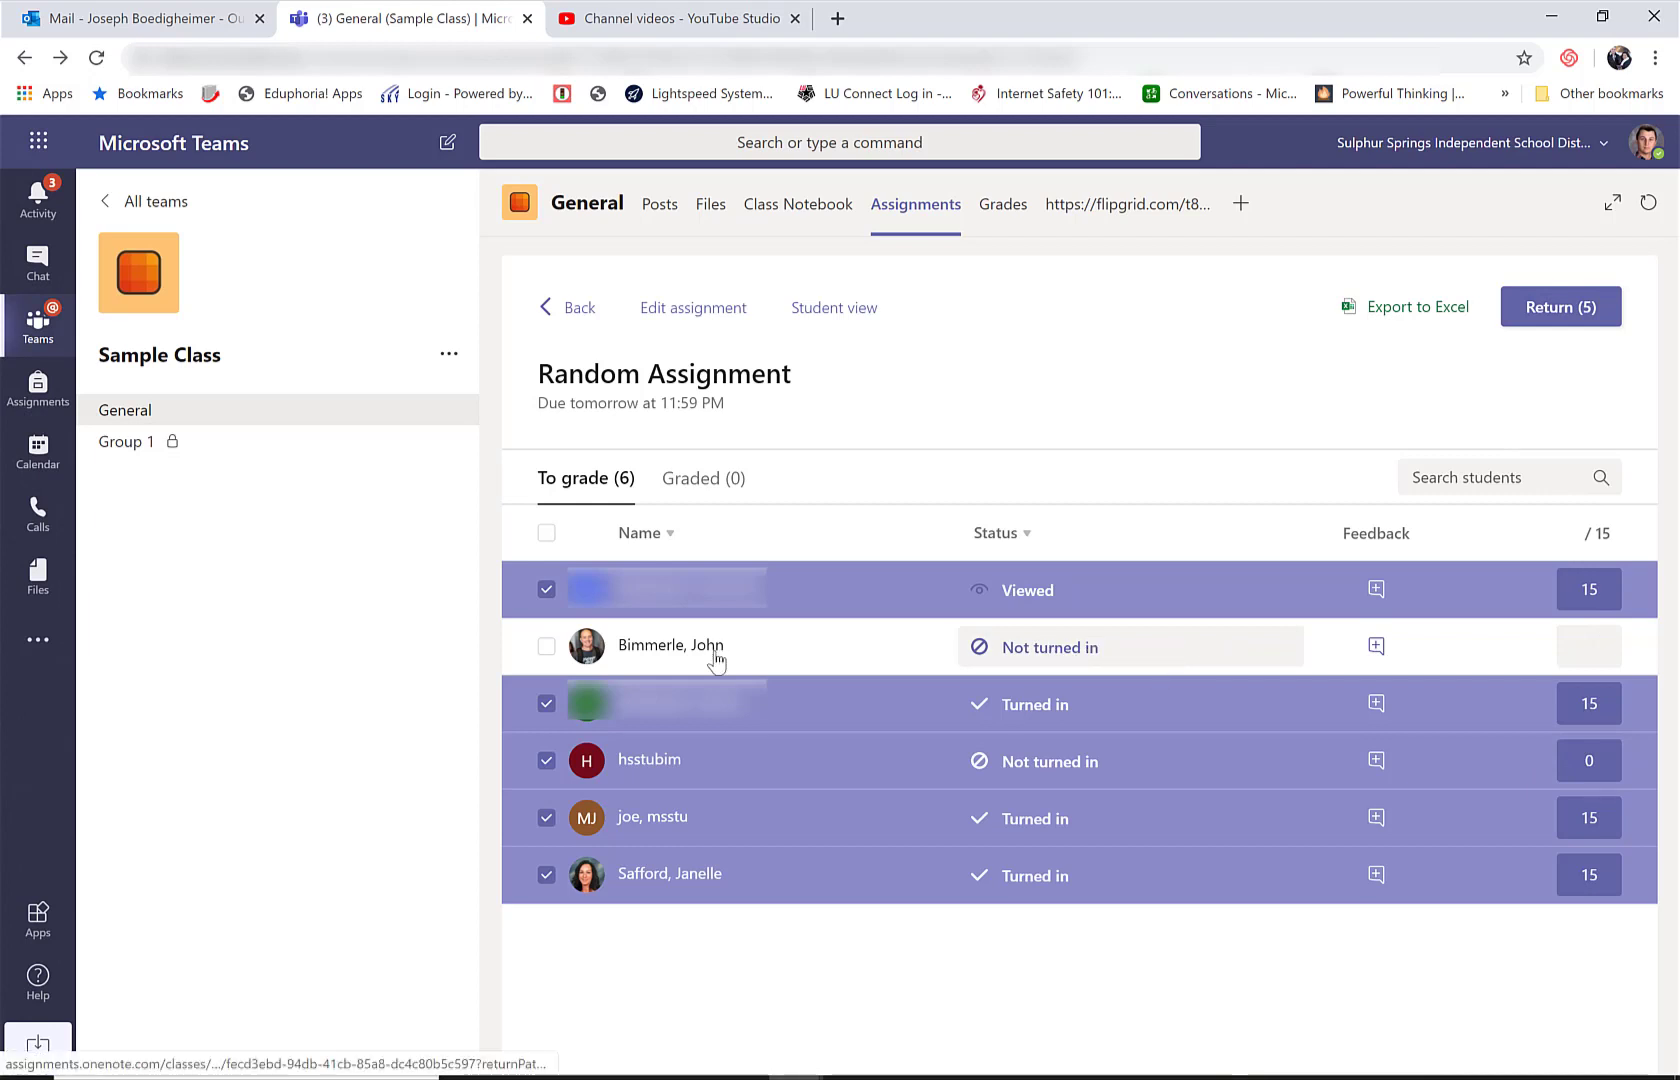
# Step: Exclude the student with 0 points, return the four submissions scored 15, and check the graded list
pyautogui.click(546, 760)
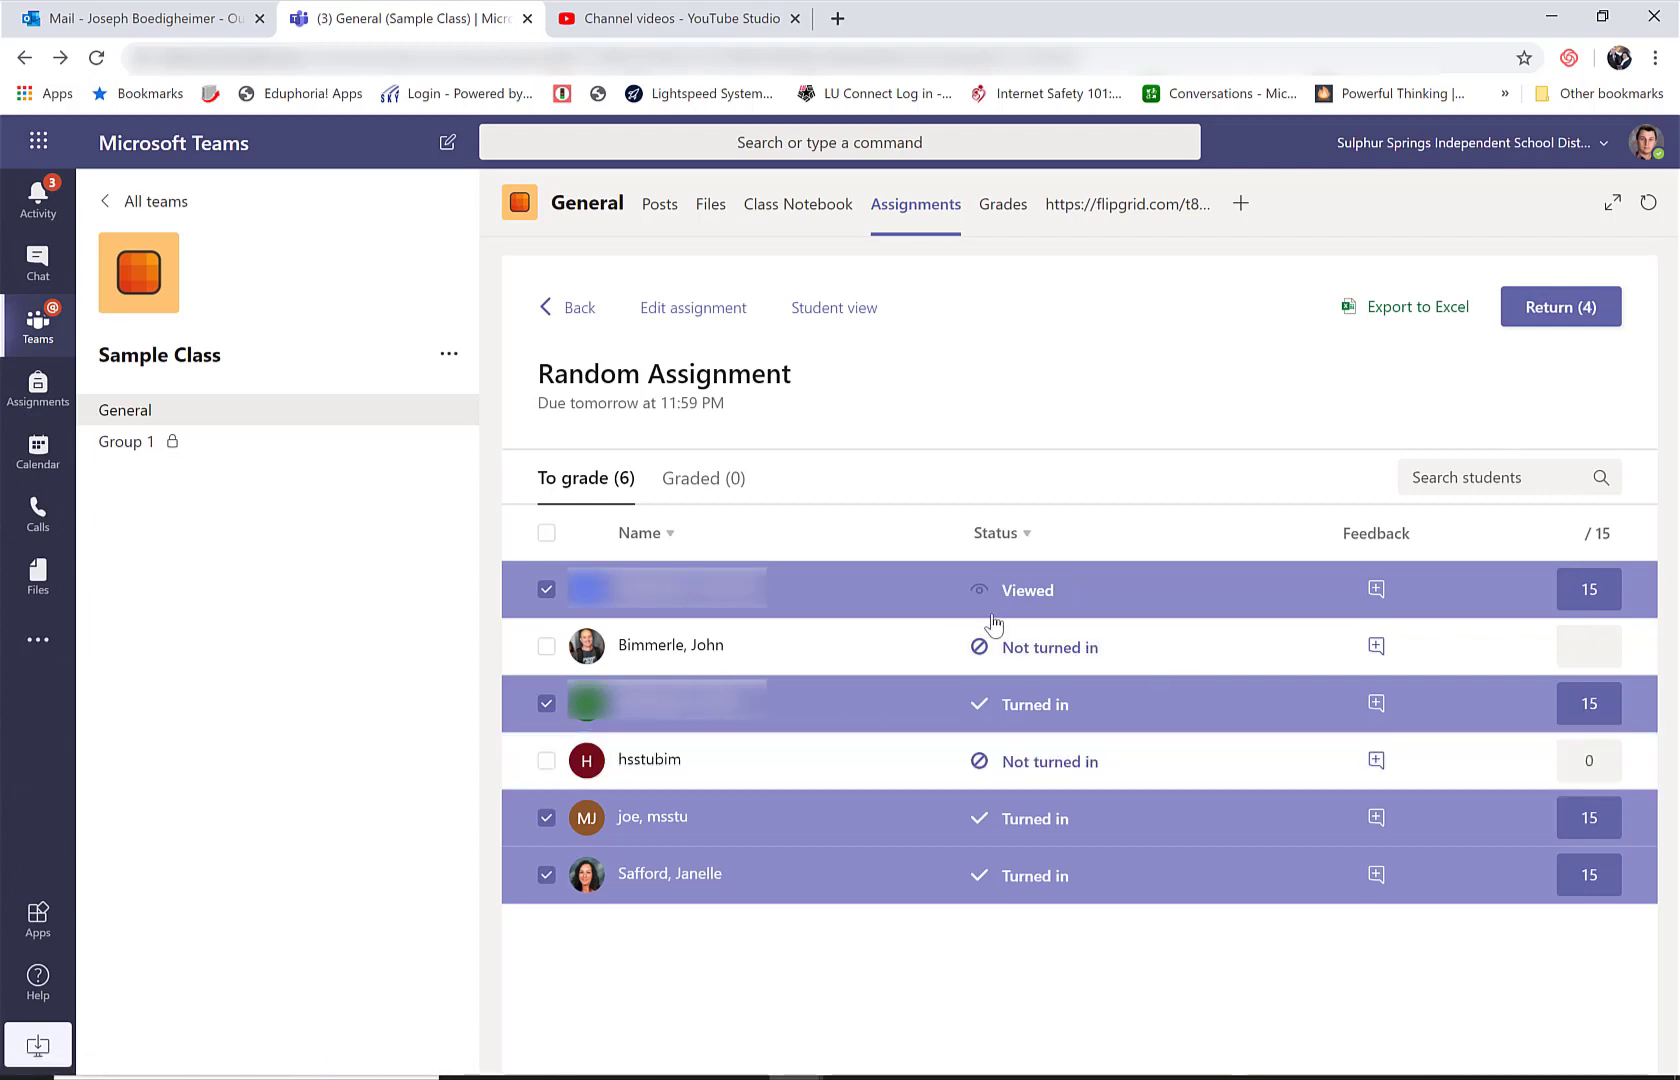
pyautogui.click(1582, 308)
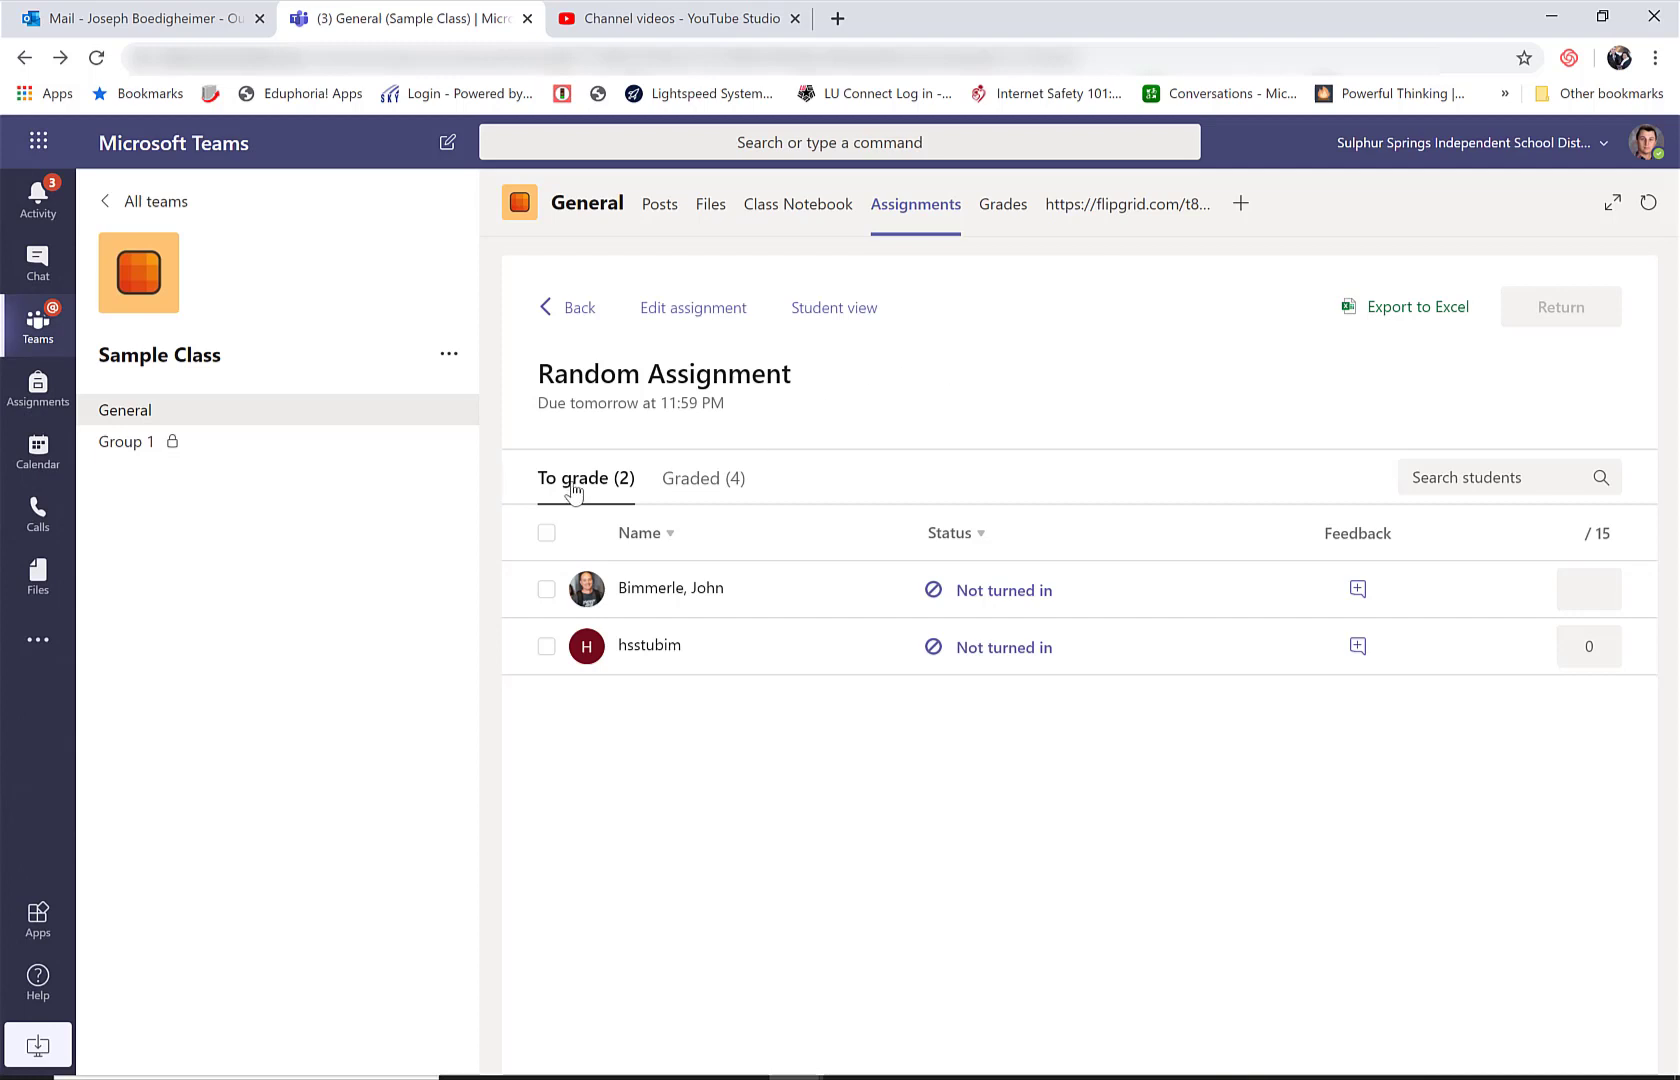
pyautogui.click(690, 482)
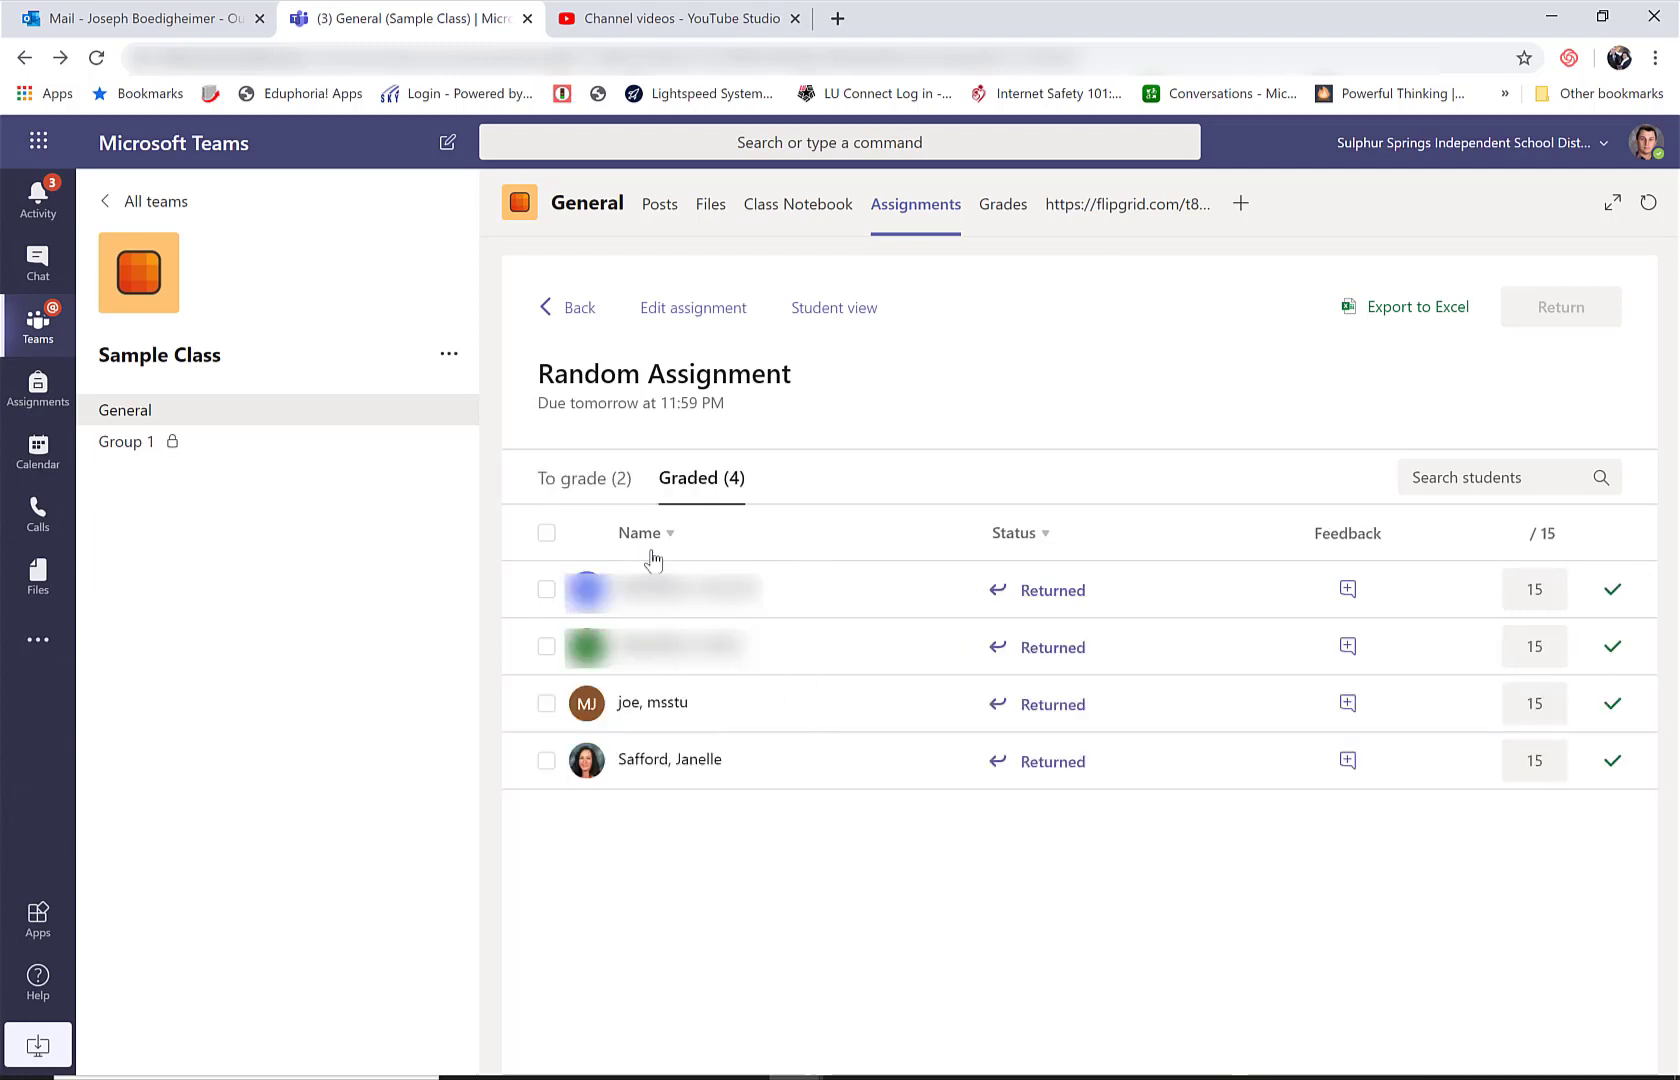
pyautogui.click(602, 484)
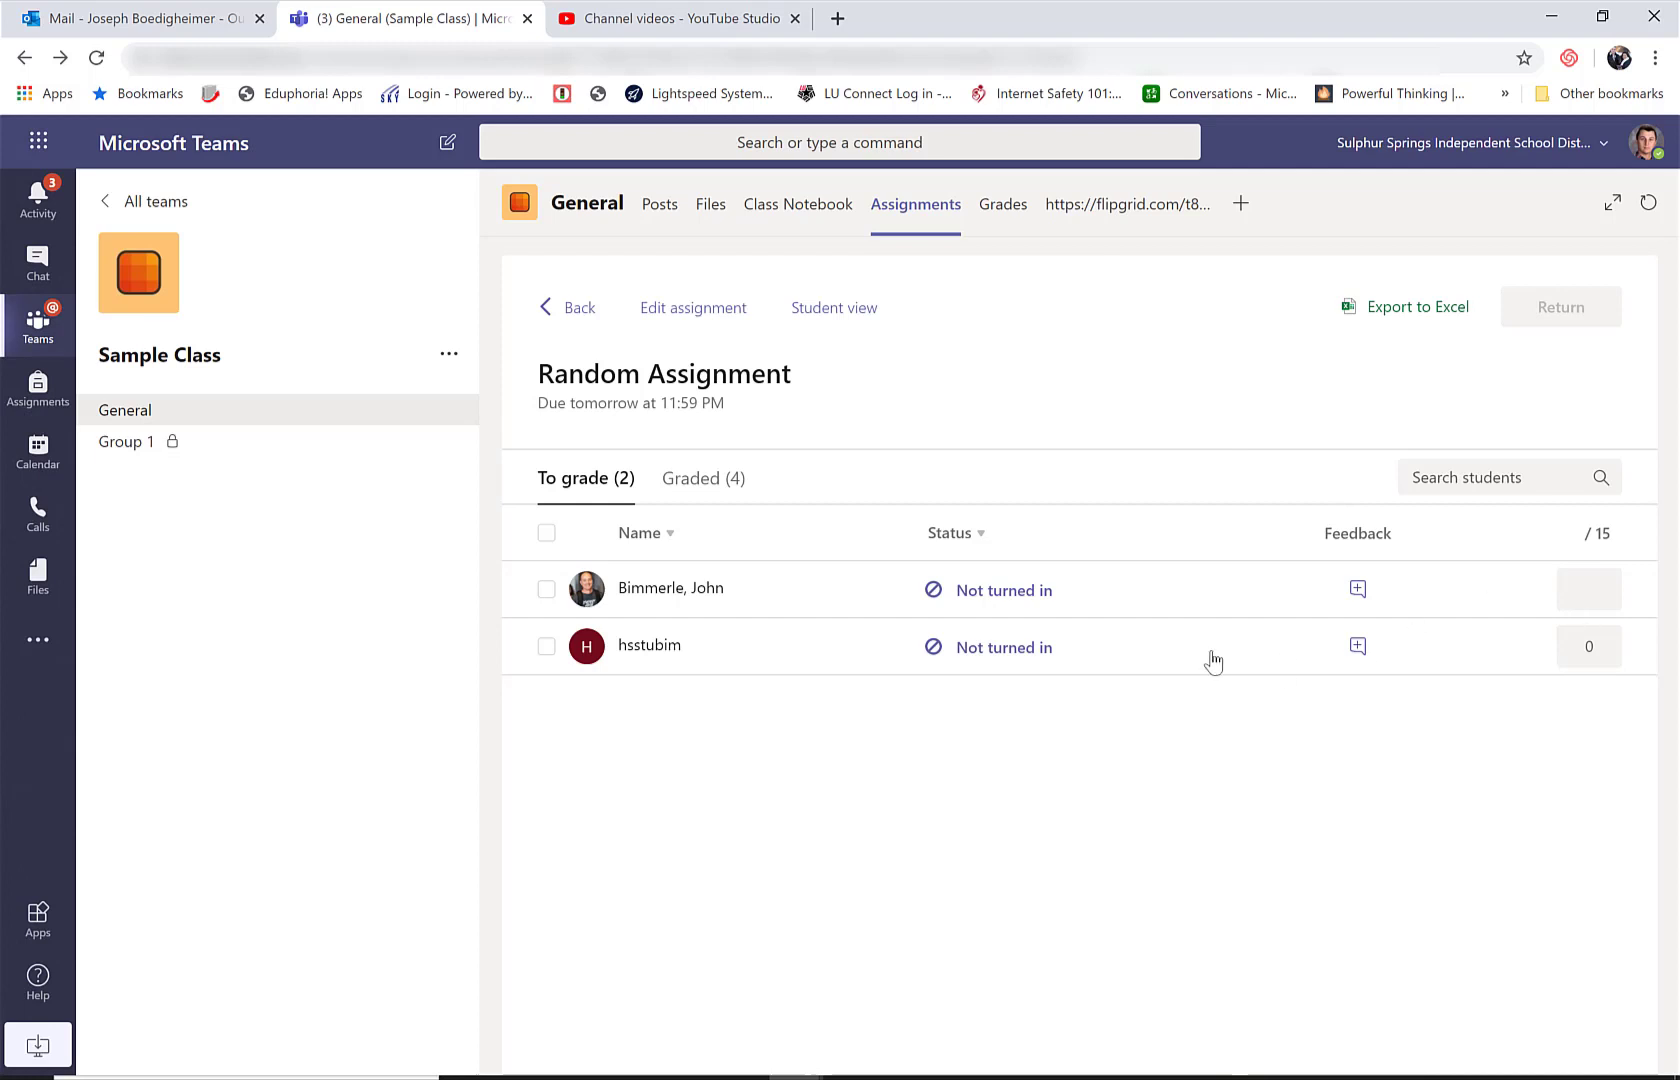
# Step: Go back to the assignment list and open the first student's turned-in response to Quiz for Demo
pyautogui.click(572, 310)
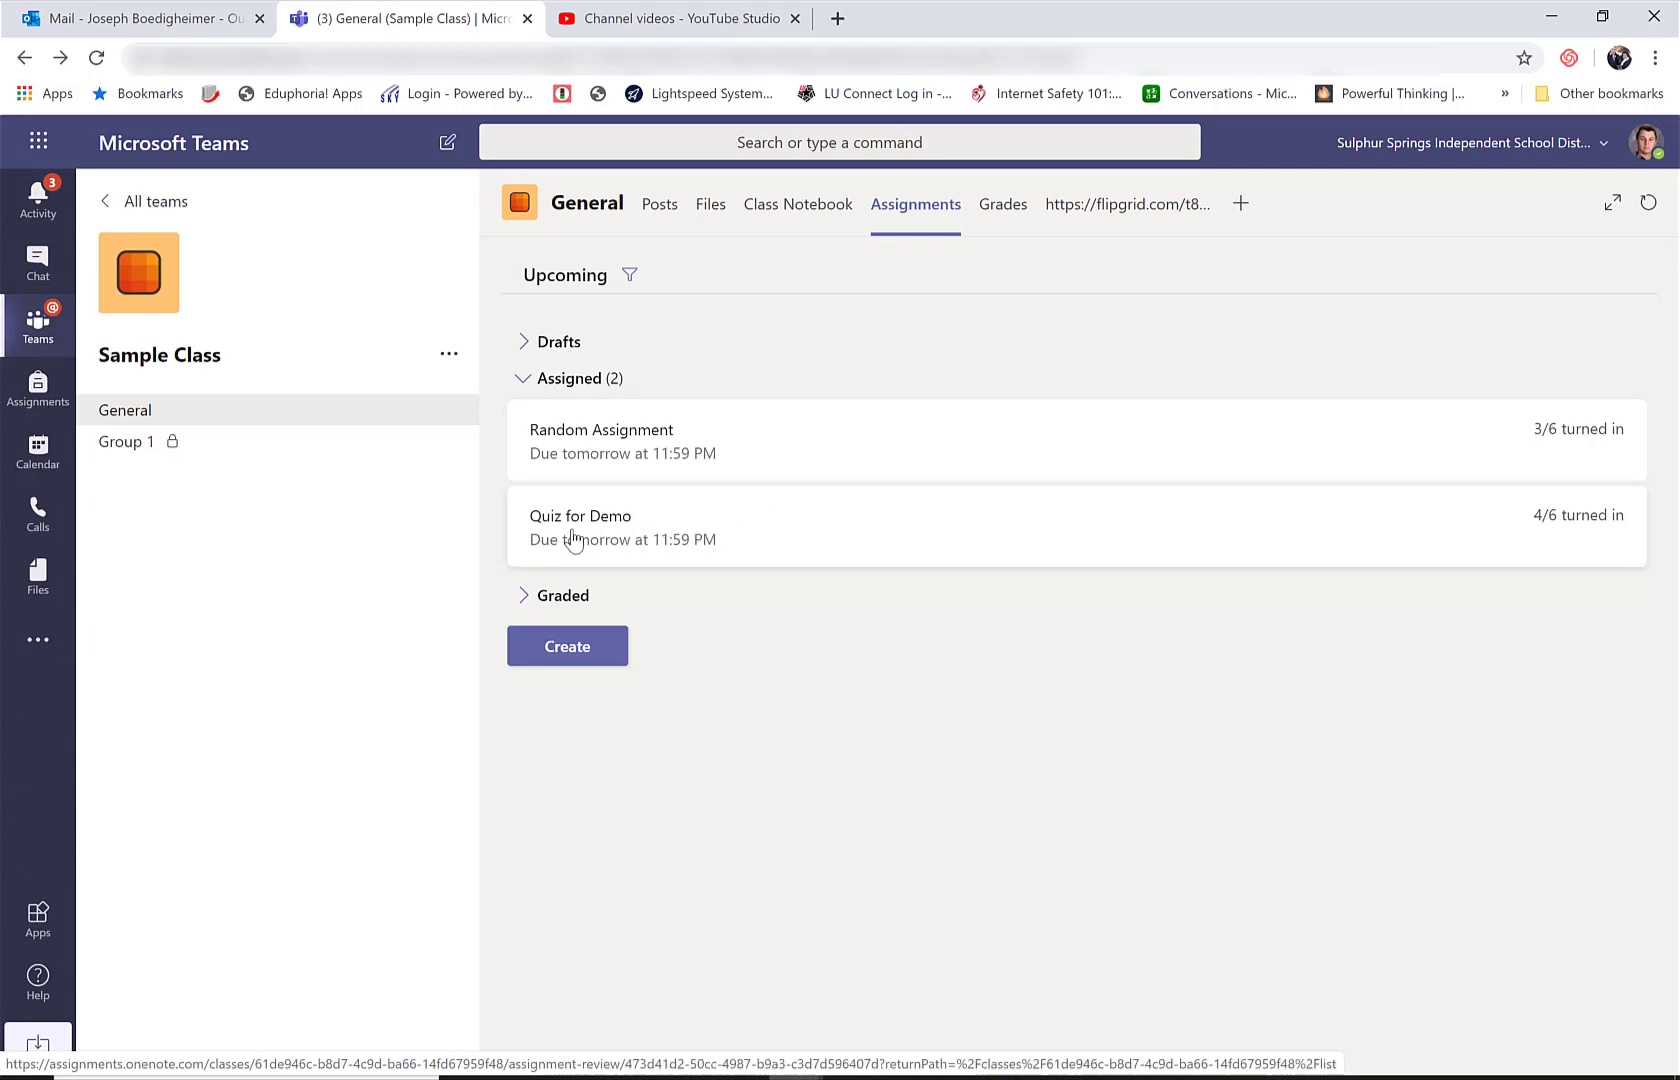
pyautogui.click(706, 540)
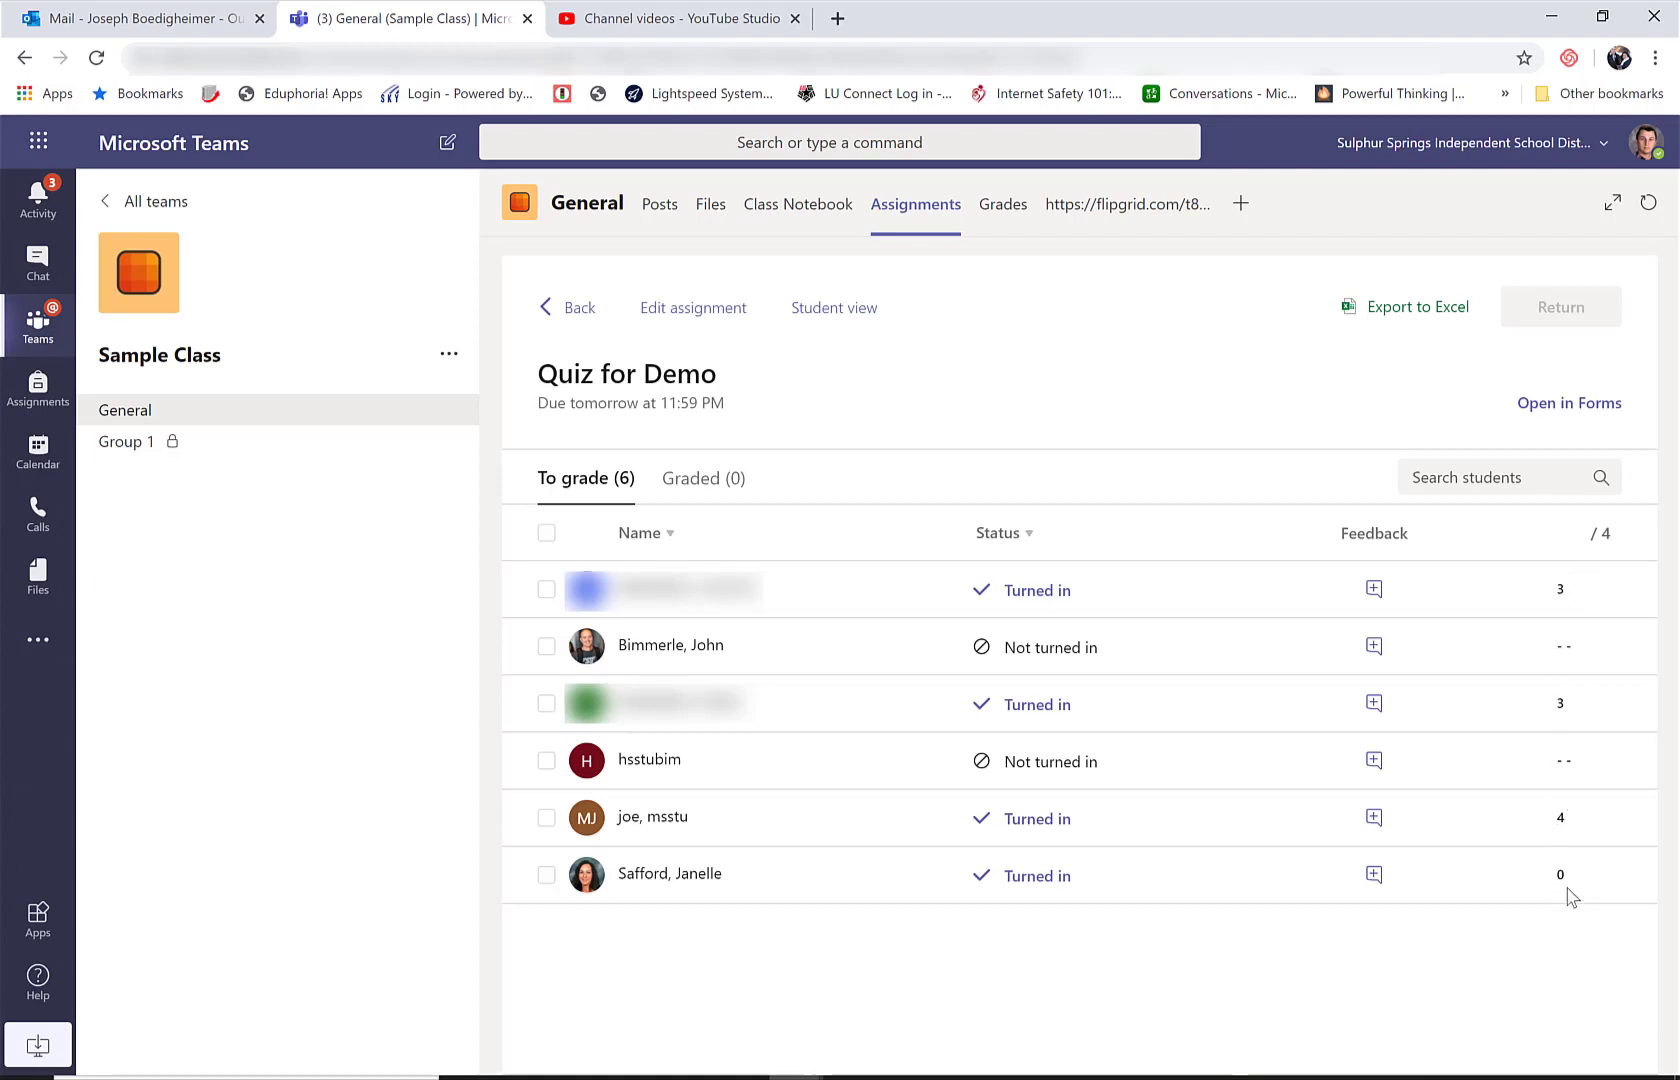
pyautogui.click(1040, 605)
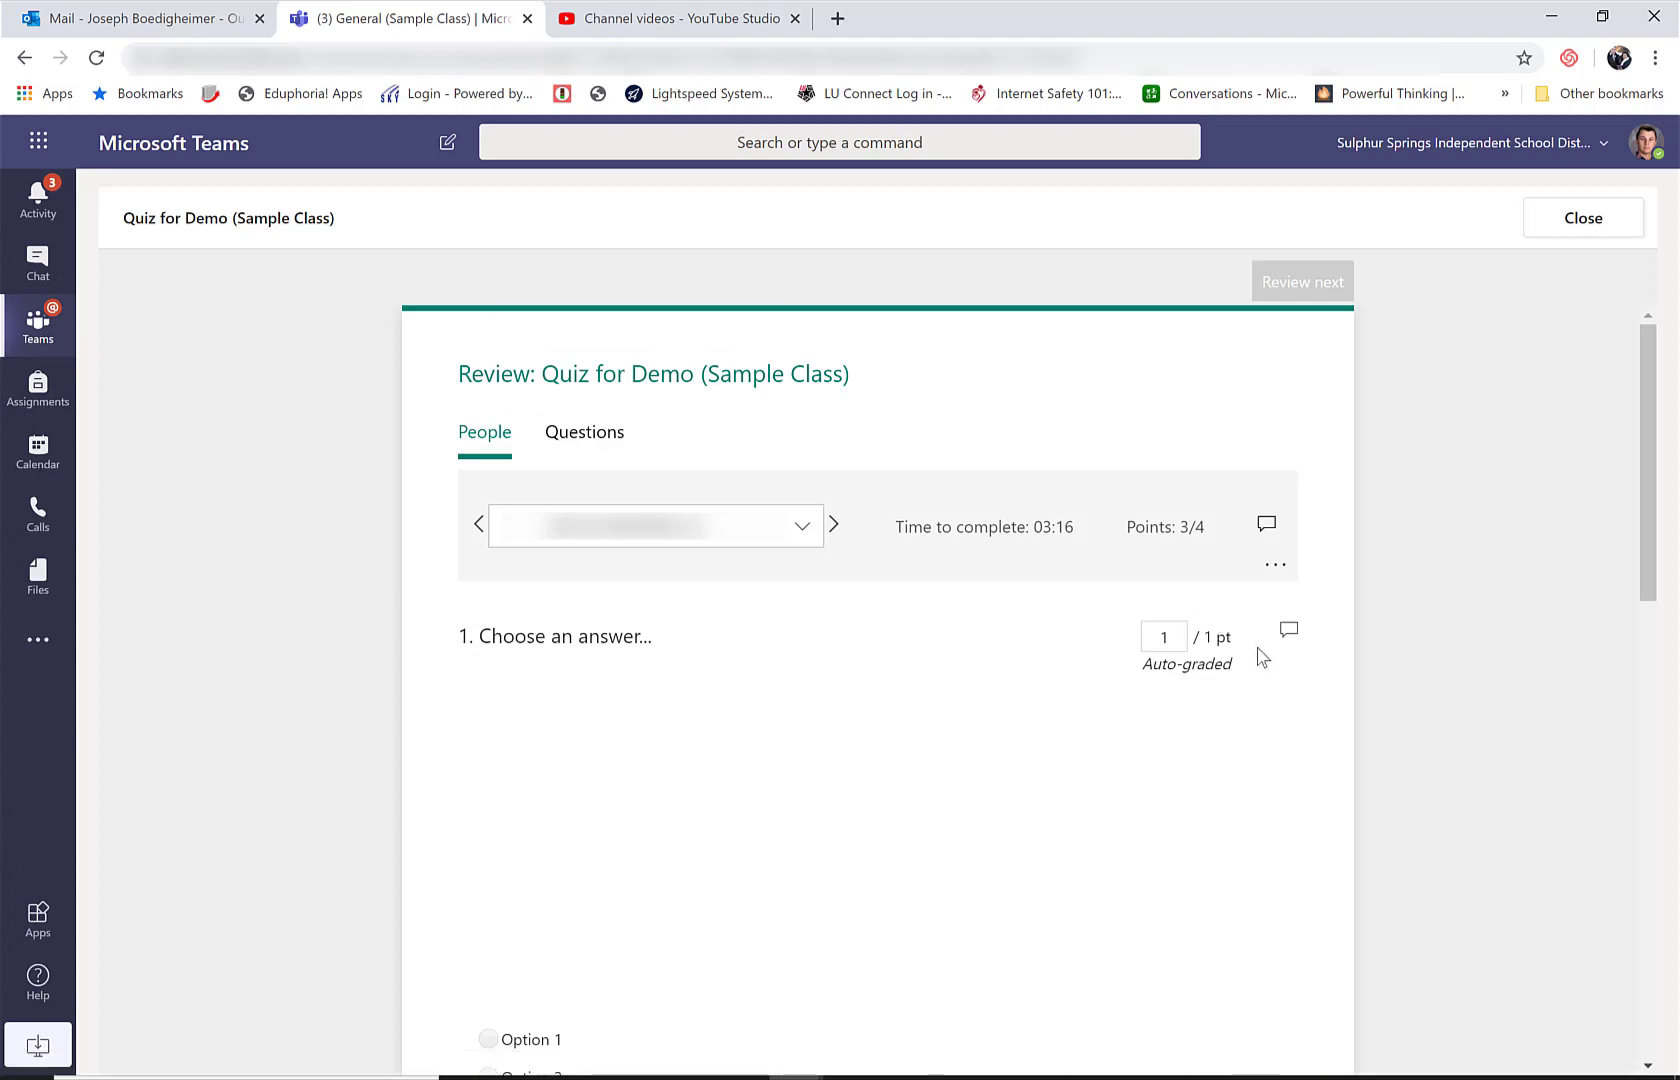
# Step: Look over the quiz response and add the overall feedback "ljlhgghl" for this student
pyautogui.scroll(-2, 1264, 668)
pyautogui.scroll(3, 1264, 680)
pyautogui.click(1267, 525)
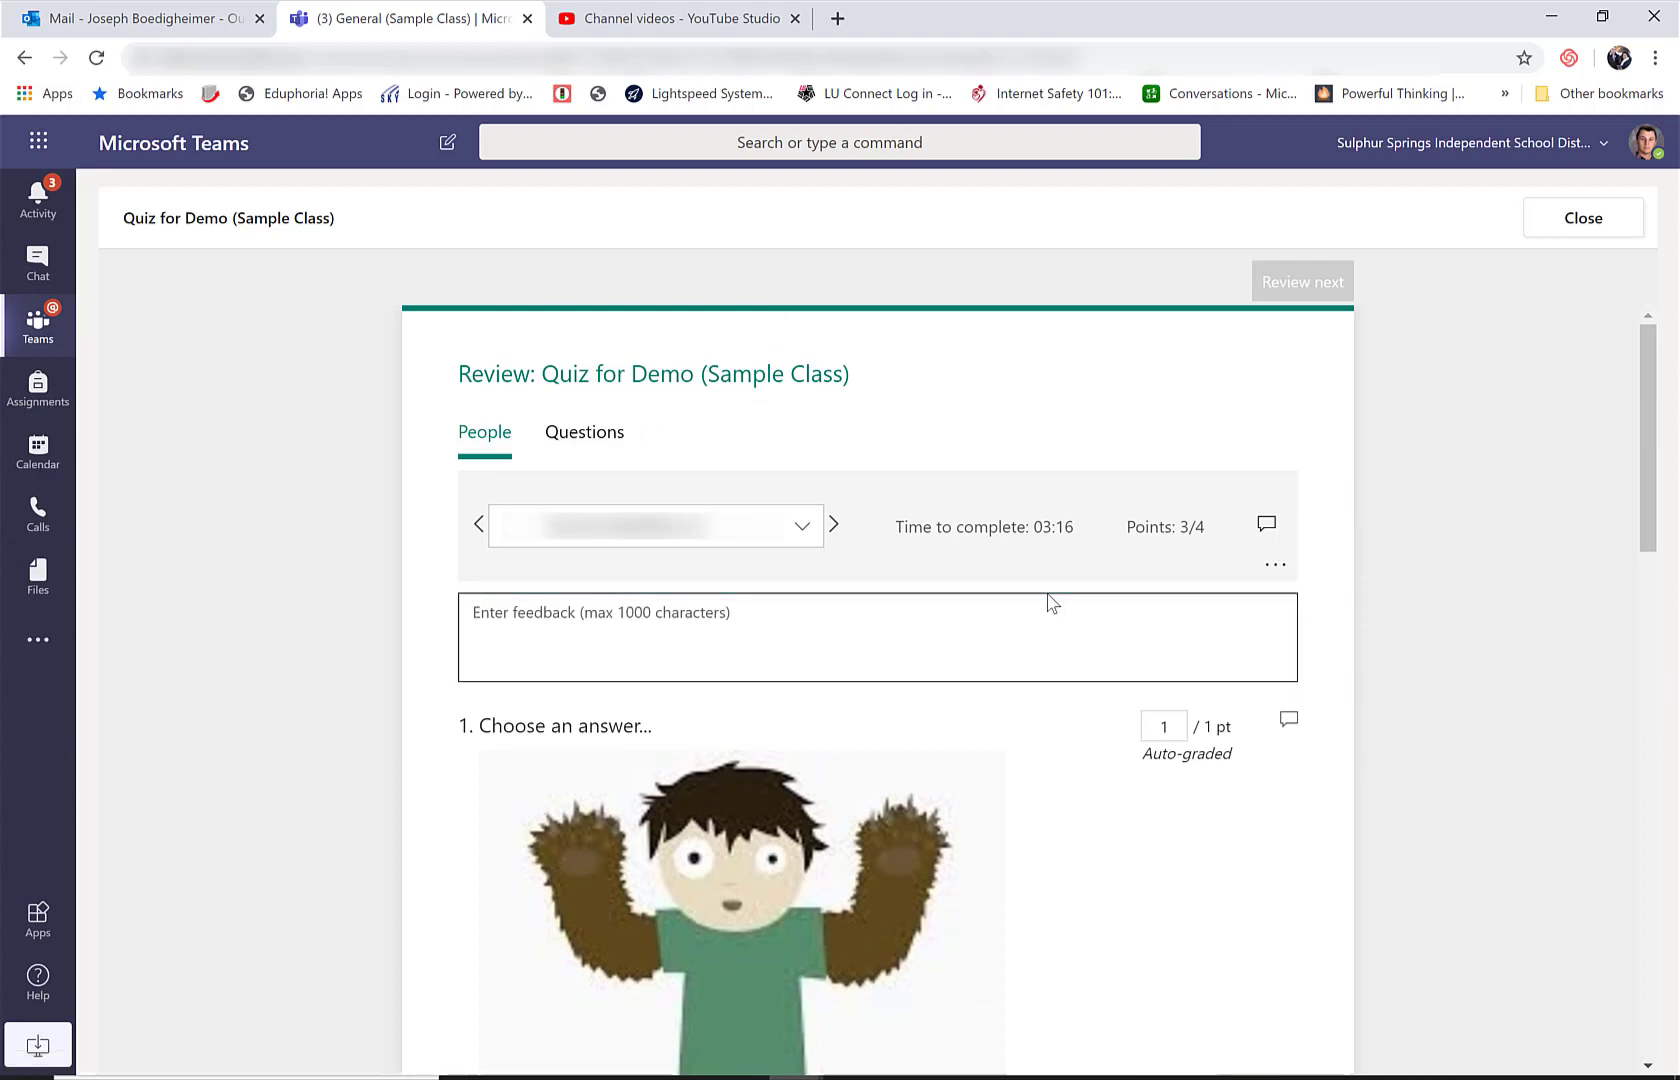
pyautogui.write('ljlhgghl')
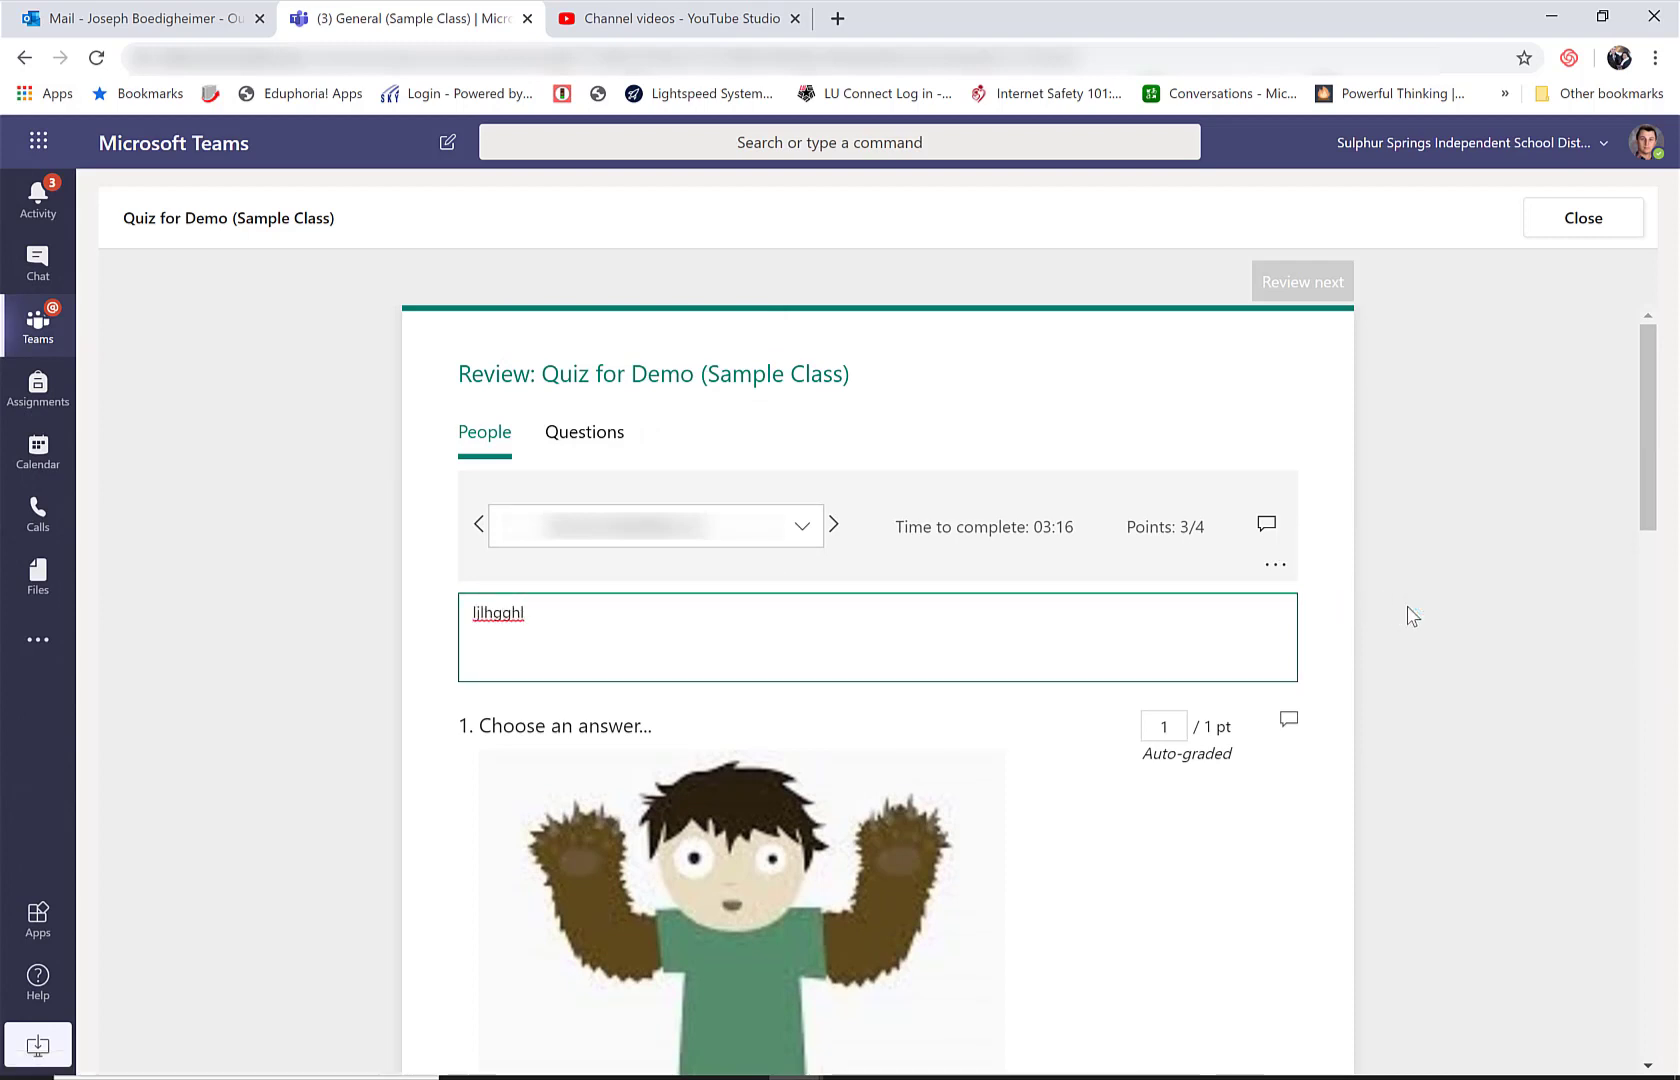
pyautogui.click(1412, 616)
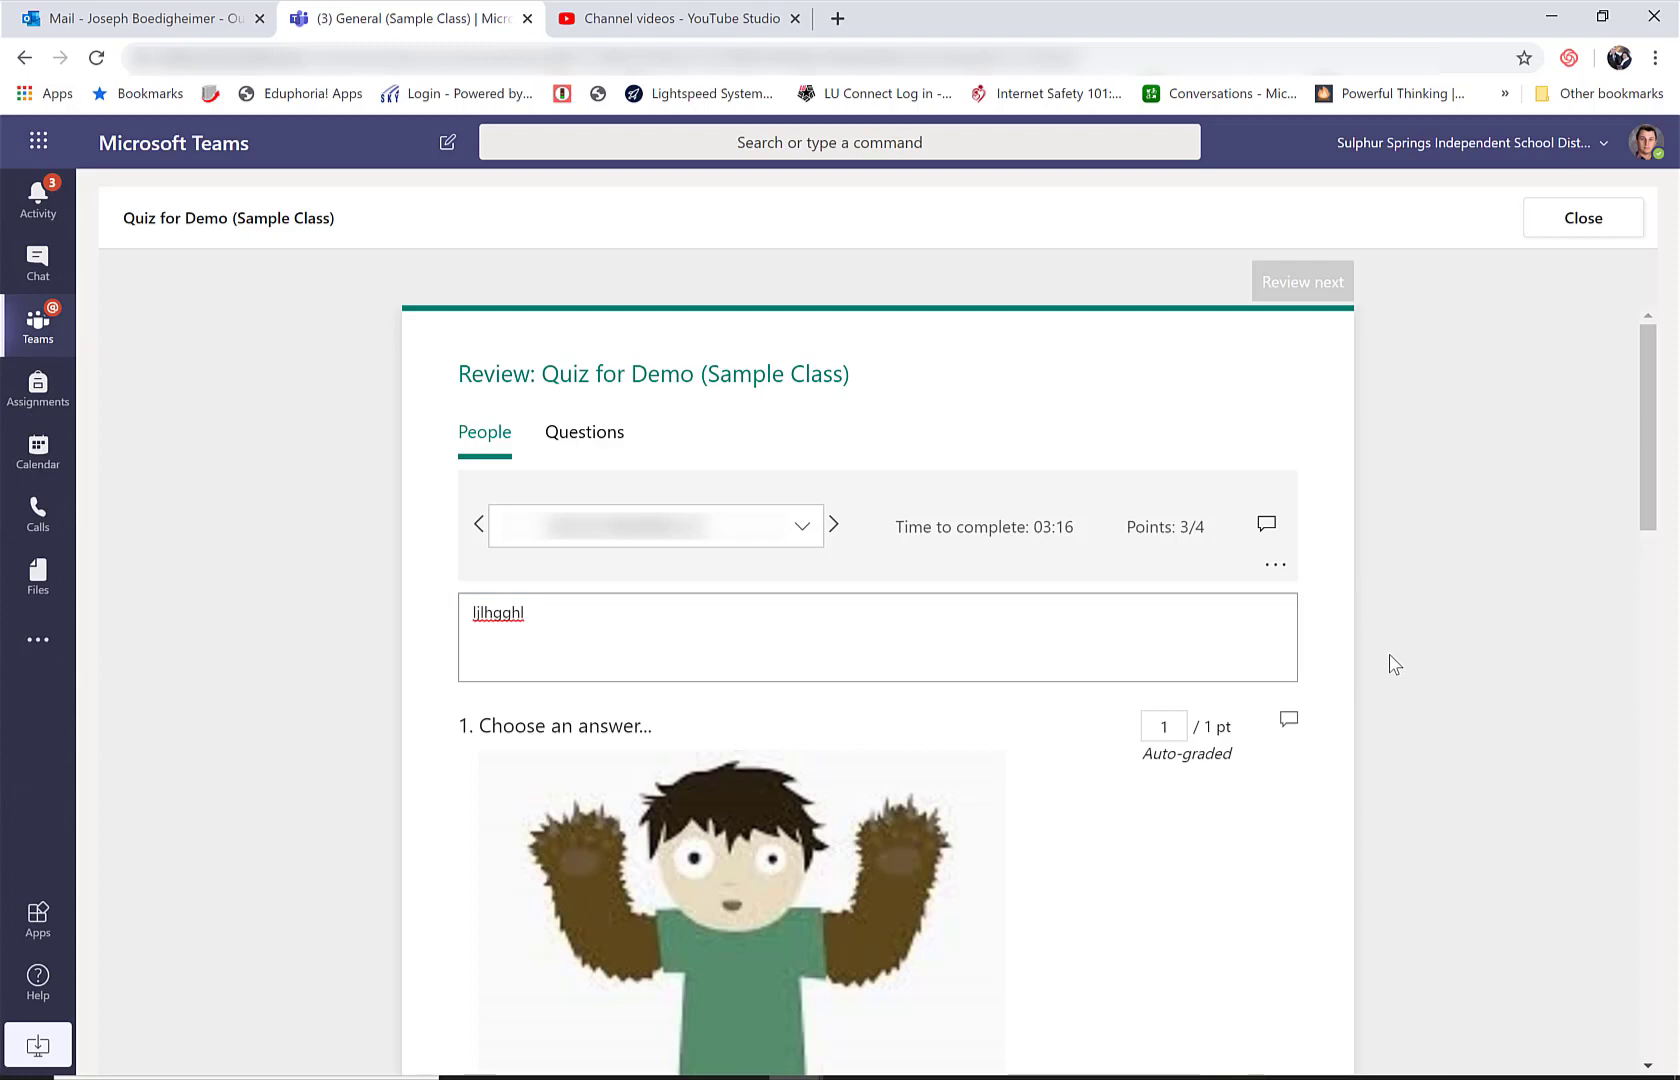
# Step: Look through another student's answers in the quiz review and close the review
pyautogui.click(834, 524)
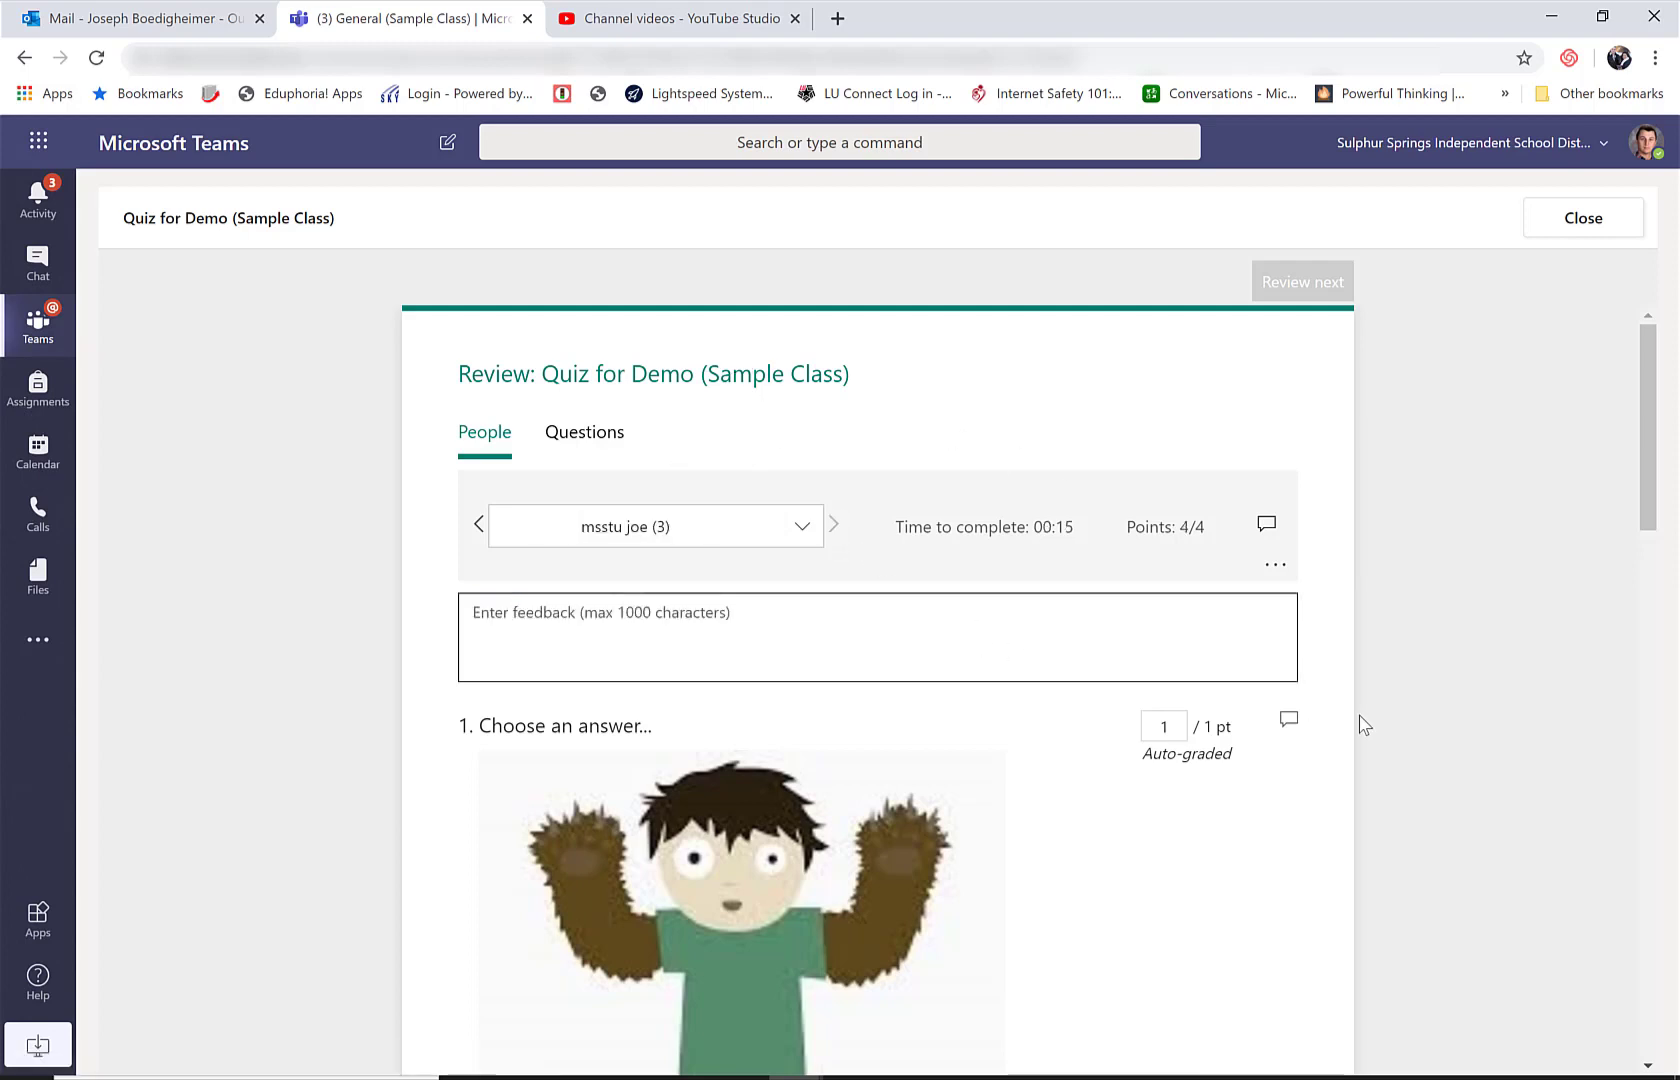
pyautogui.scroll(-3, 1277, 755)
pyautogui.scroll(3, 1290, 660)
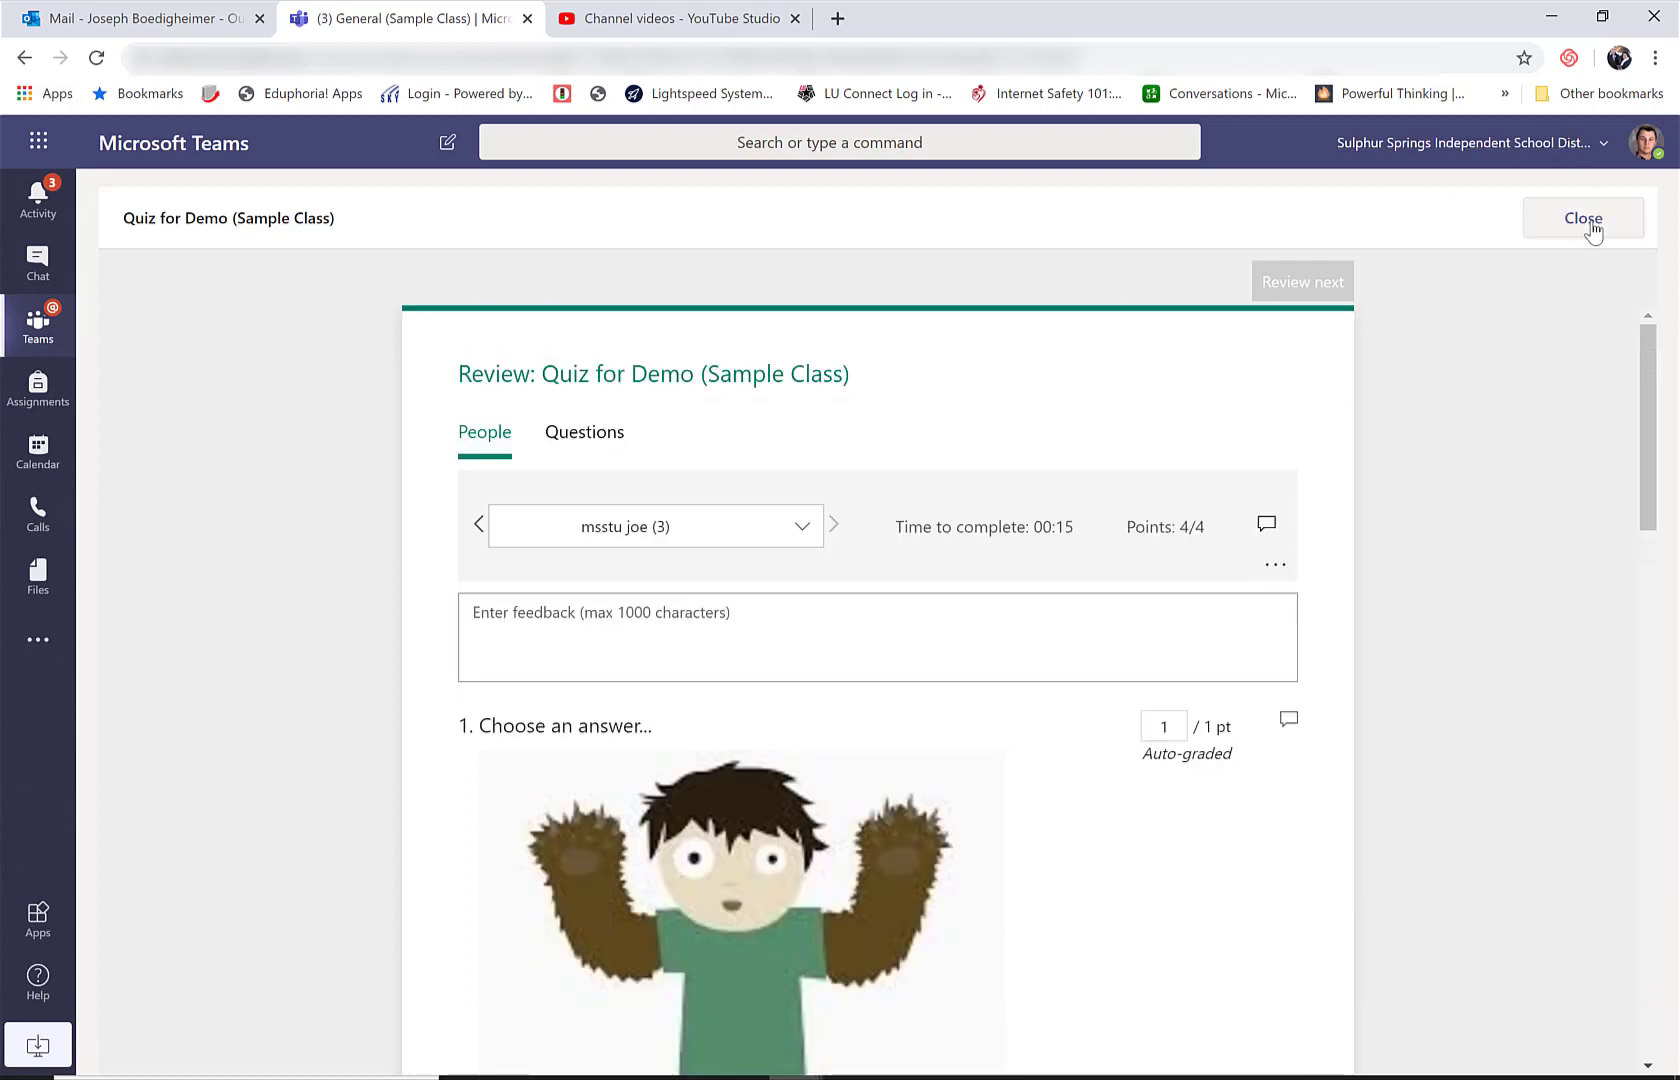
pyautogui.click(1583, 217)
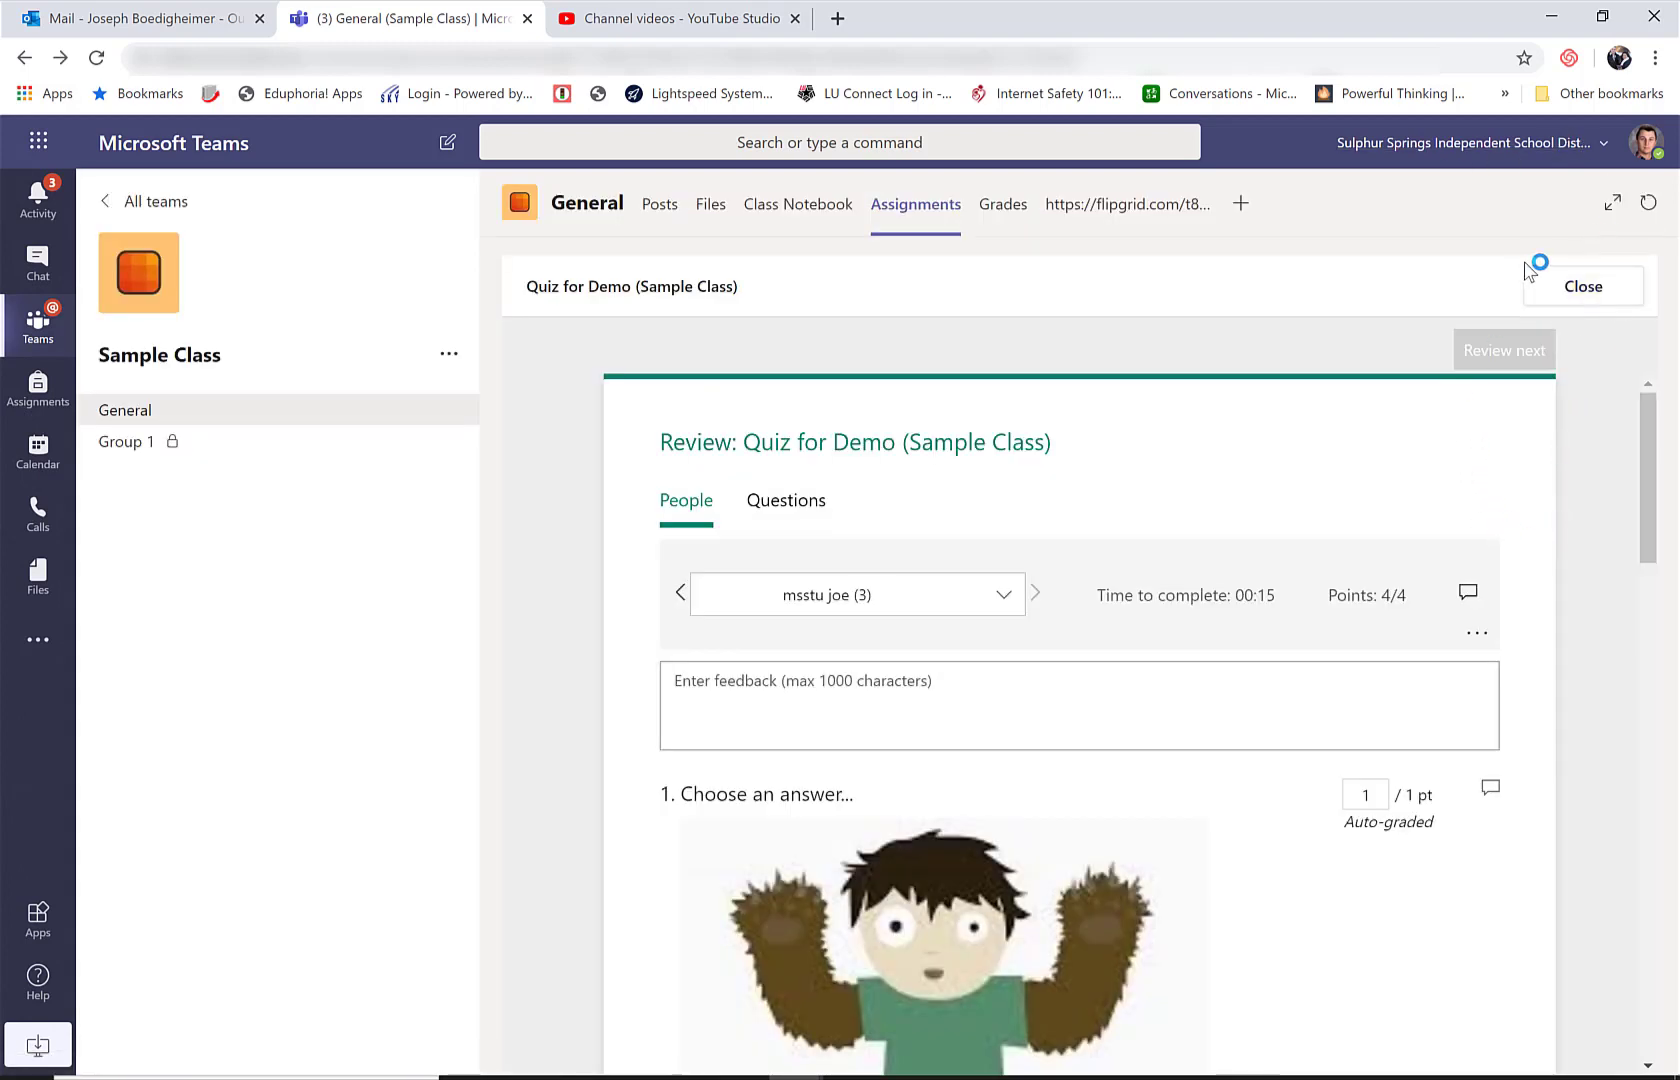
pyautogui.click(1606, 300)
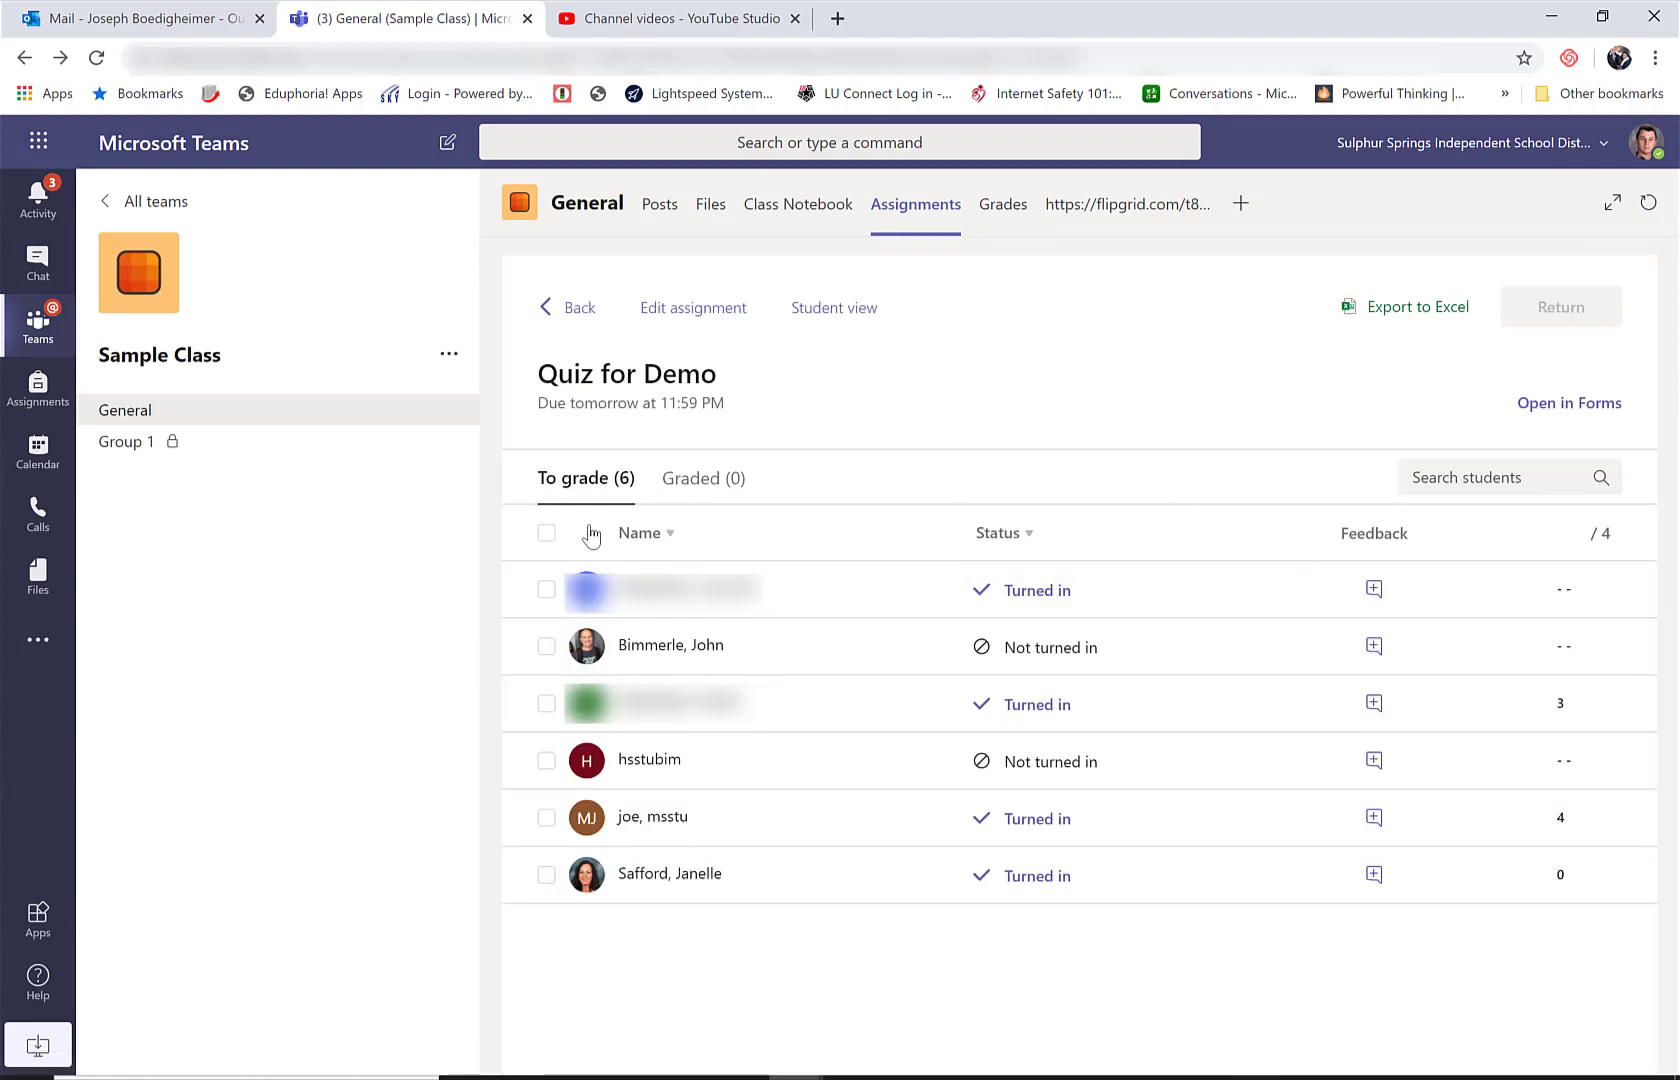
# Step: Select all students in Quiz for Demo and return their quizzes
pyautogui.click(546, 533)
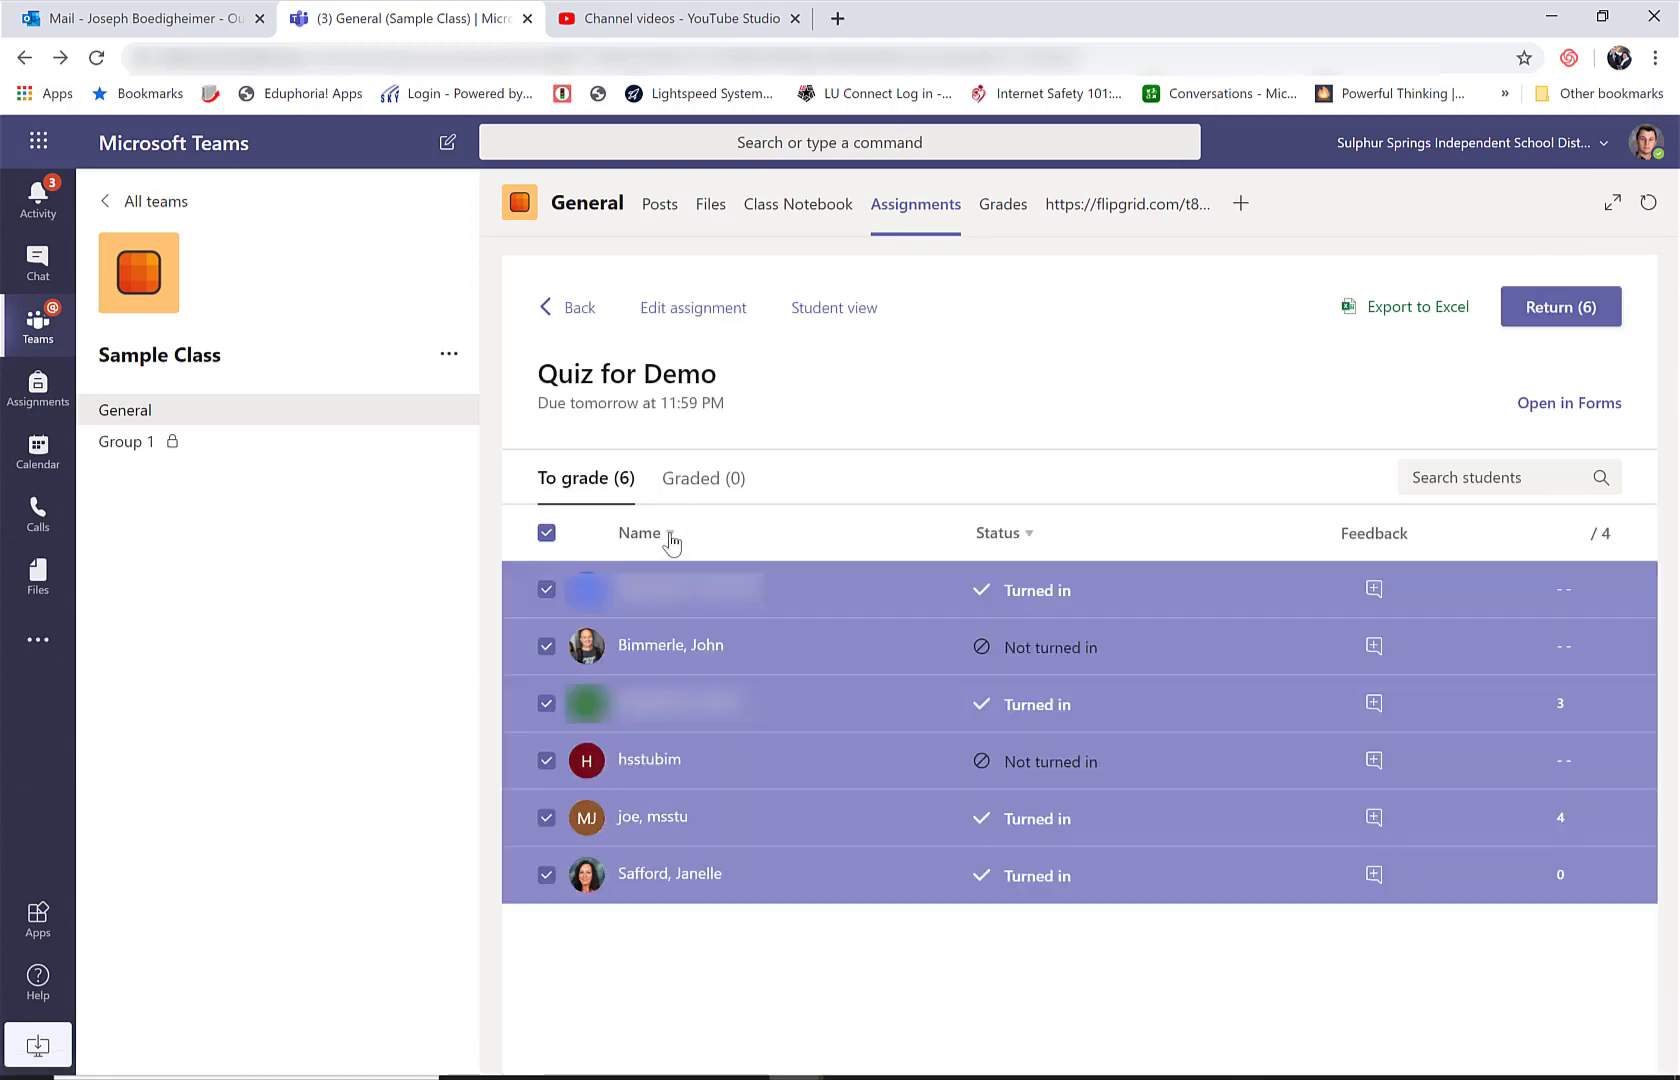
pyautogui.click(1556, 309)
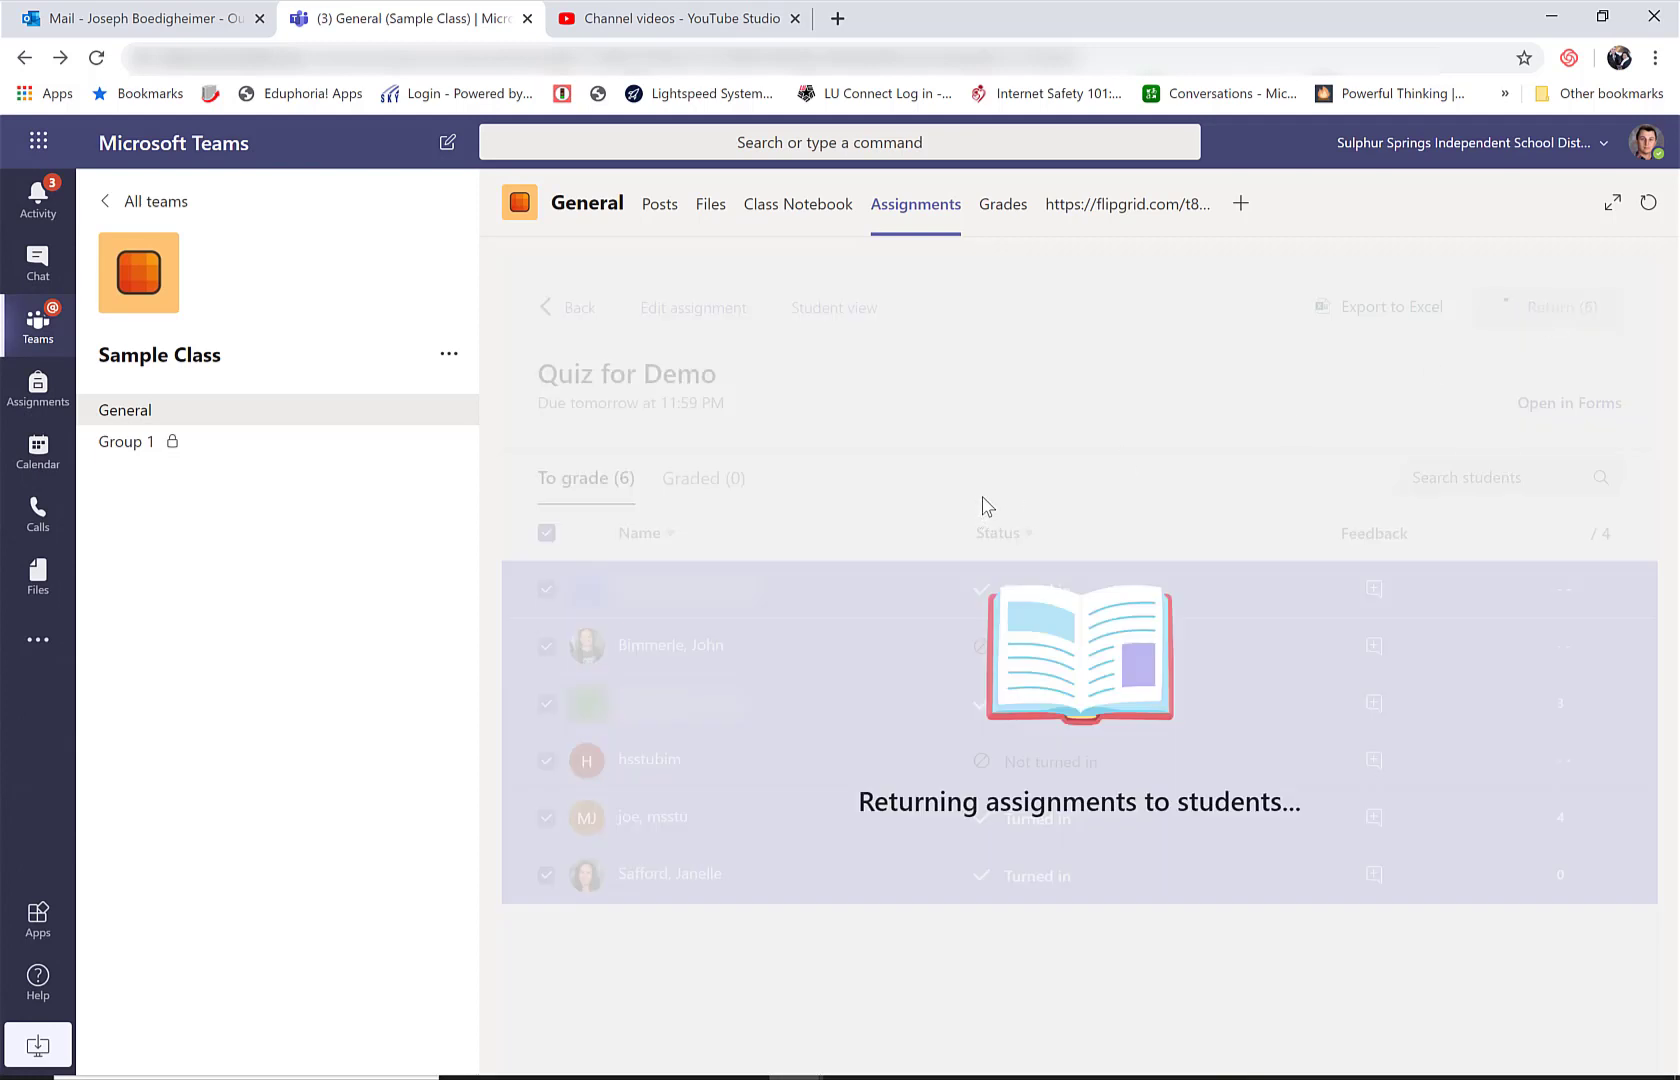